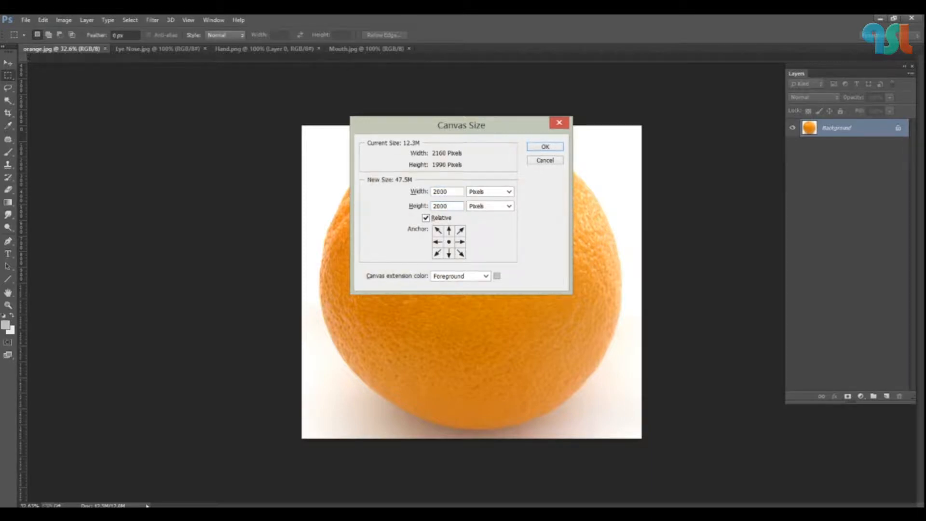
Step: Enlarge the orange.jpg canvas relatively by 2000 pixels in width and height, filling the extension with the foreground color
key(Return)
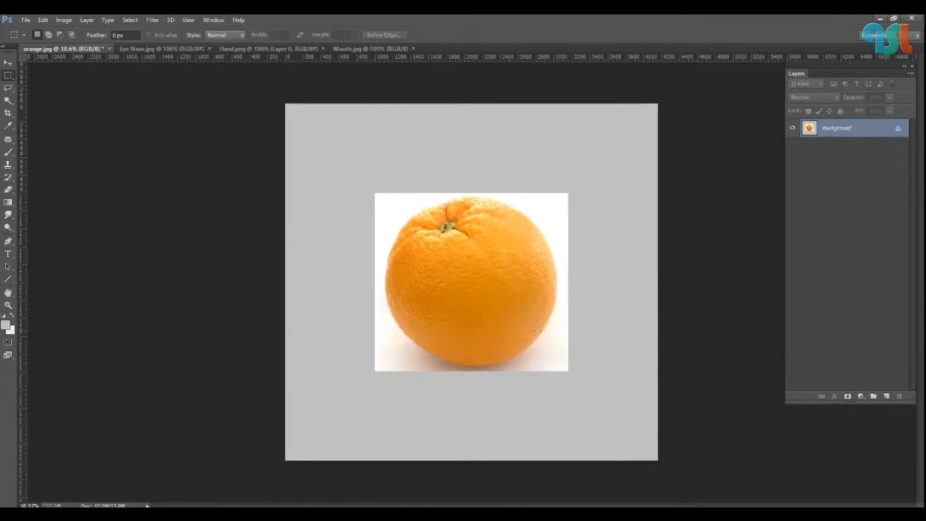
Step: Trace the full outline of the orange with a closed Pen tool path of curved segments
scroll(535, 330, up, 3)
key(p)
scroll(426, 388, up, 7)
scroll(427, 390, up, 1)
click(303, 261)
click(265, 192)
drag(265, 191, 359, 287)
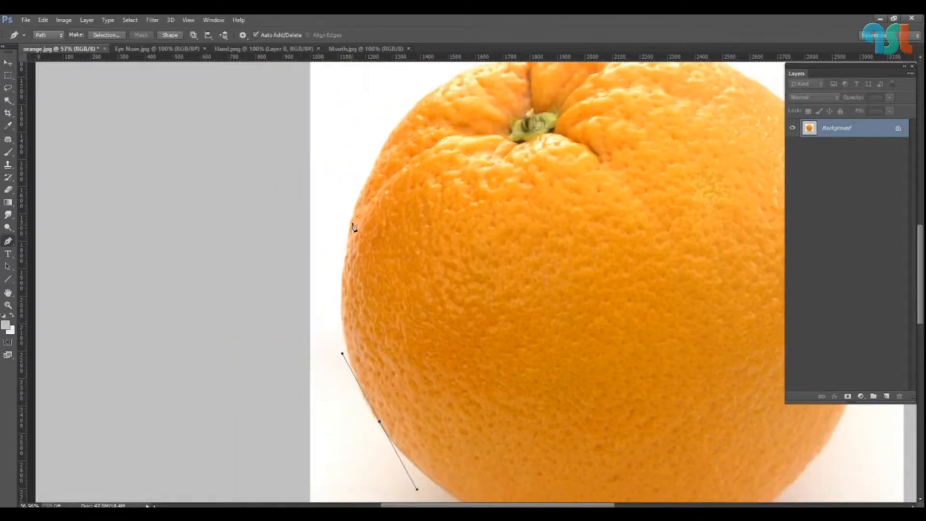
drag(352, 219, 316, 319)
drag(387, 244, 435, 221)
drag(496, 203, 508, 199)
drag(594, 199, 401, 138)
drag(489, 240, 526, 319)
drag(524, 344, 484, 148)
drag(459, 283, 421, 362)
drag(380, 372, 575, 238)
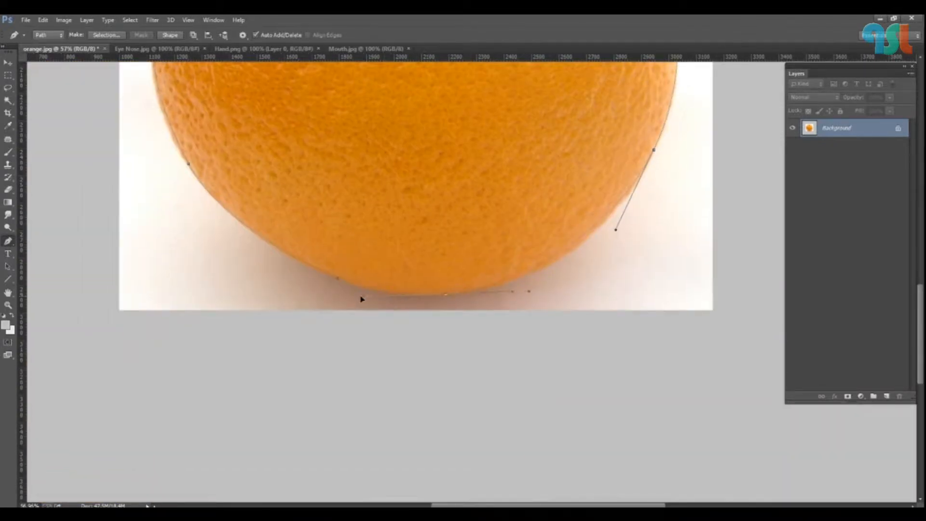
Step: Convert the orange path to a selection, feather it by 1 pixel, and copy the orange to a new layer
scroll(341, 281, down, 5)
key(ctrl+Return)
key(shift+F6)
text(1)
key(Return)
scroll(346, 285, down, 2)
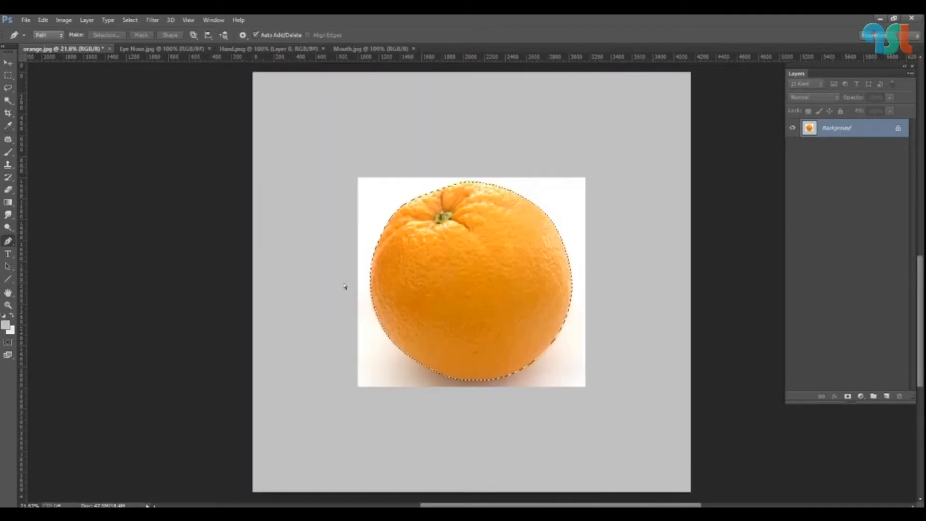
key(ctrl+j)
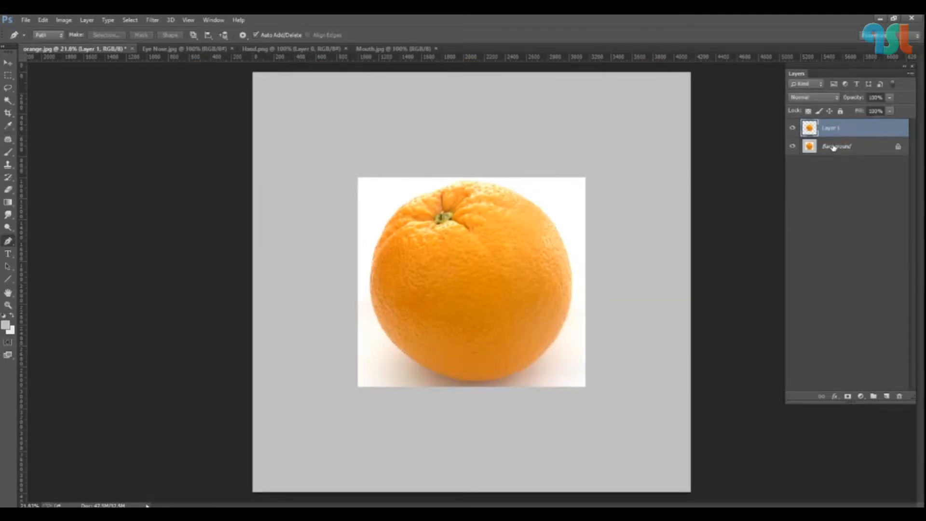
Step: Fill the Background layer behind the cut-out orange with white
click(834, 147)
click(12, 331)
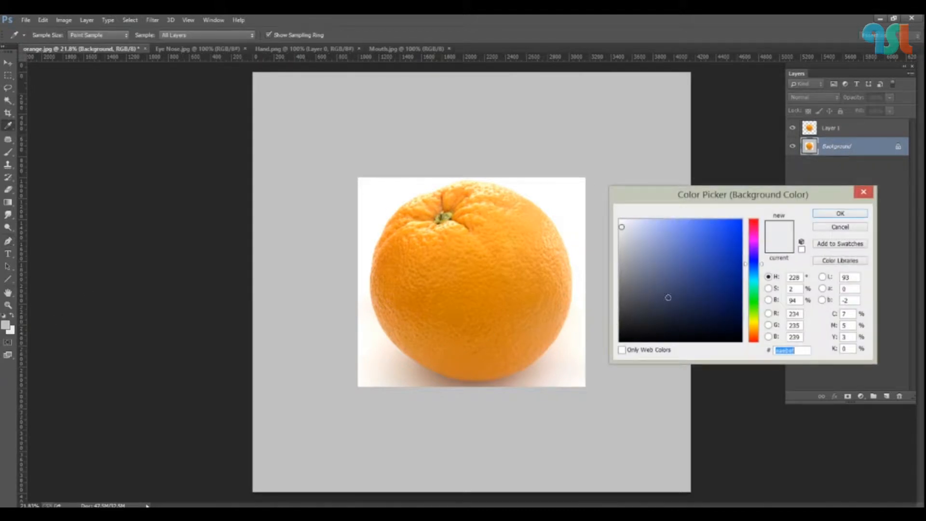
key(Return)
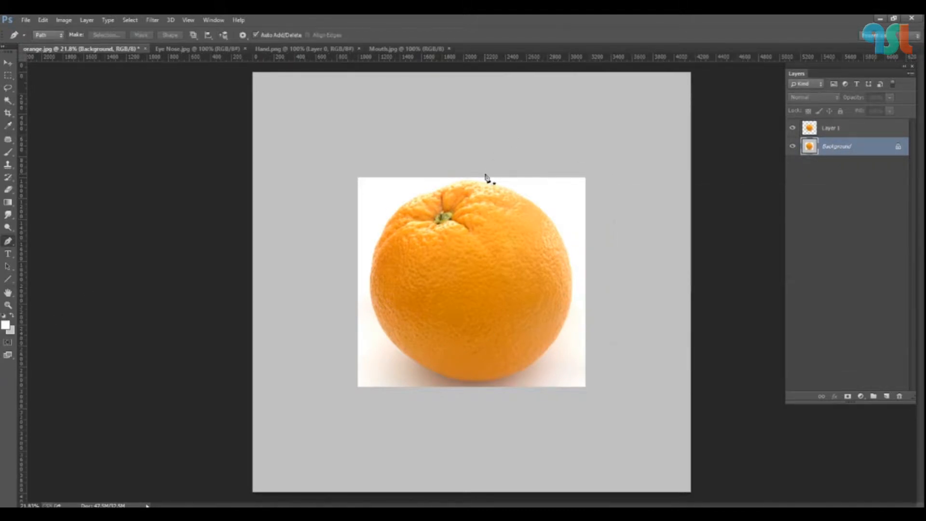
key(ctrl+BackSpace)
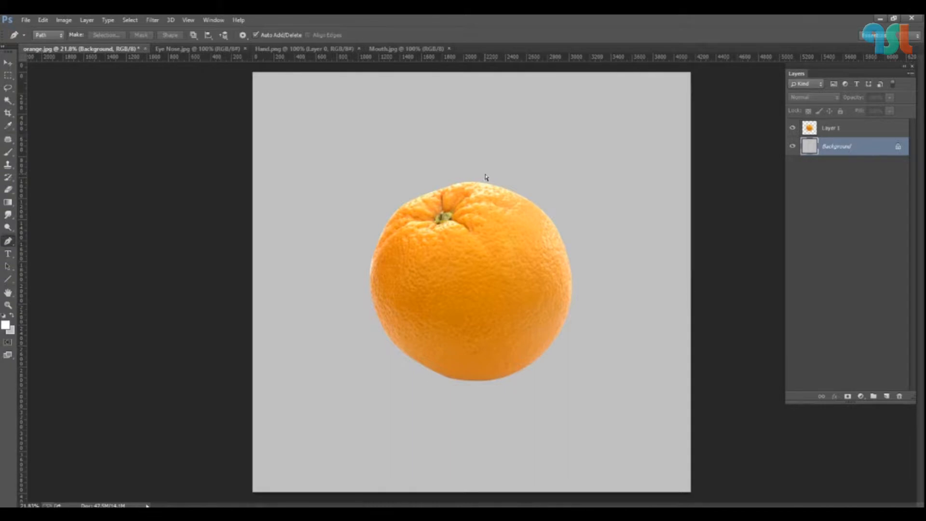
key(ctrl+z)
key(v)
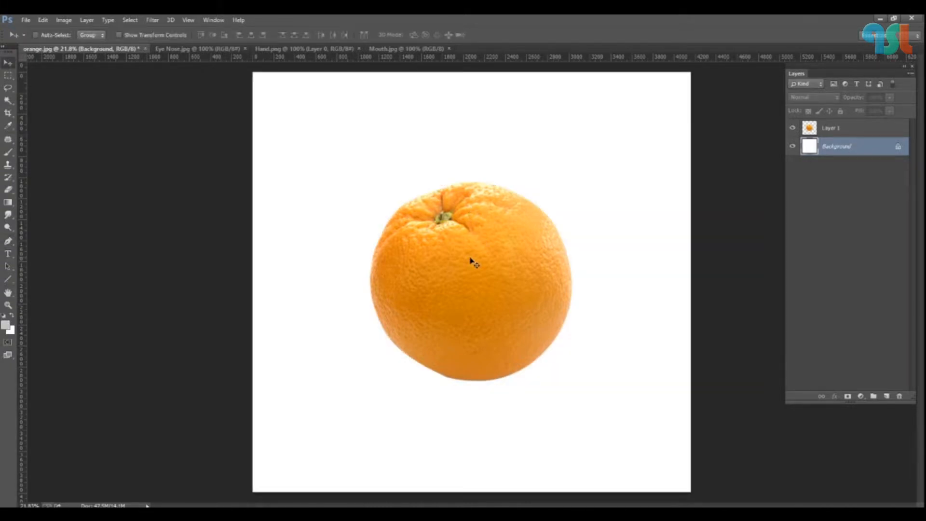
Step: Add a new empty layer above the orange layer
scroll(470, 262, down, 4)
right_click(470, 263)
click(478, 271)
scroll(466, 322, up, 1)
scroll(466, 324, up, 1)
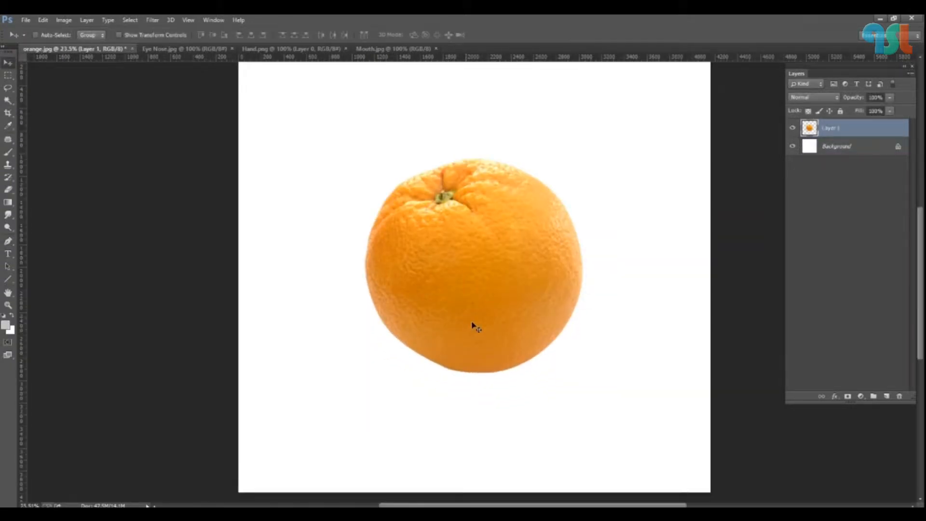
key(m)
click(888, 395)
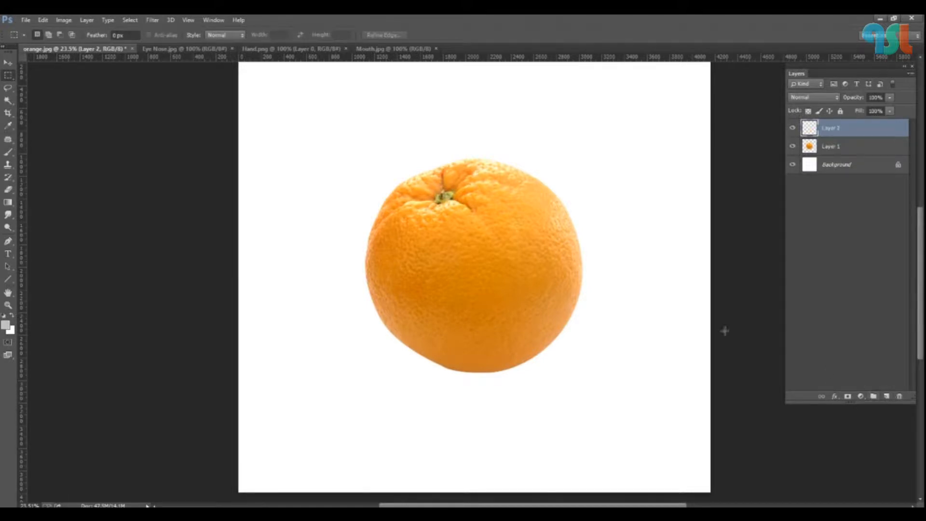
Step: Make a wide, flat elliptical selection across the base of the orange for its shadow
drag(8, 77, 41, 81)
drag(386, 337, 562, 388)
key(v)
click(493, 358)
key(Return)
Step: Pick black (000000) as the color, fill the elliptical selection with it, and deselect
click(6, 328)
drag(675, 318, 768, 386)
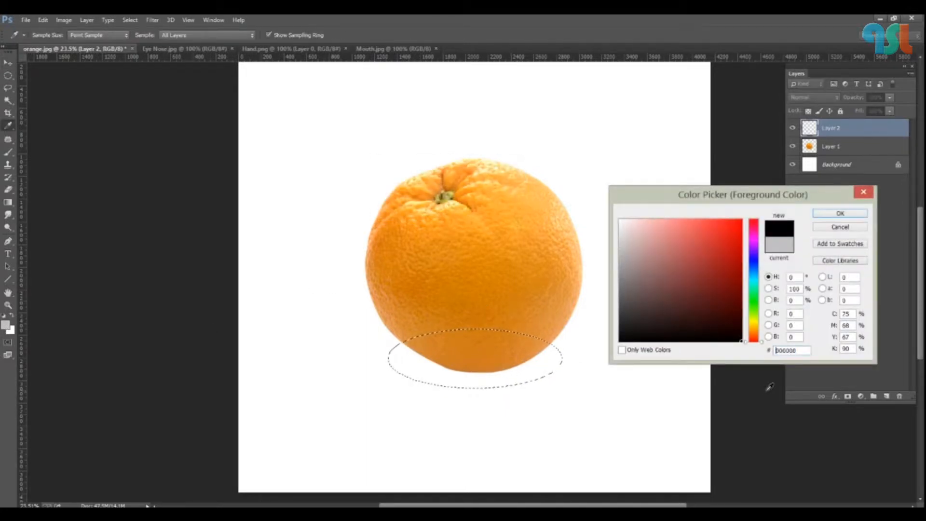
key(Return)
key(ctrl+BackSpace)
key(x)
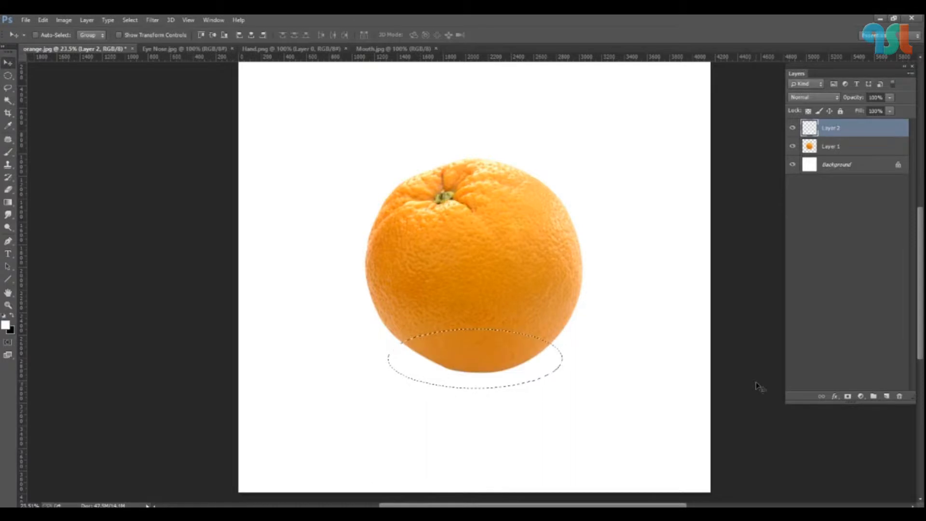
key(ctrl+BackSpace)
scroll(492, 357, up, 3)
key(ctrl+d)
Step: Place the black ellipse layer beneath the orange layer and shift the ellipse slightly up under the fruit
ctrl+click(848, 147)
drag(849, 149, 843, 156)
right_click(501, 394)
click(511, 401)
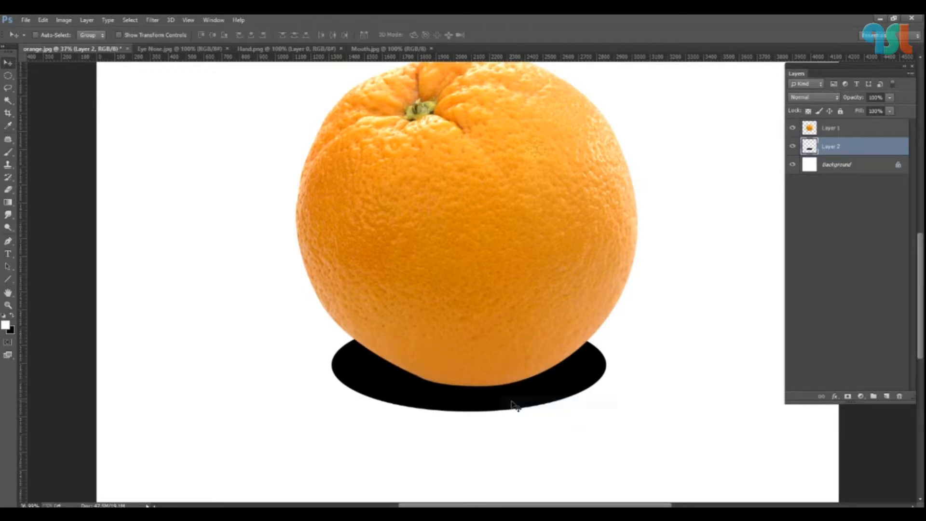
drag(511, 401, 512, 392)
Step: Apply a Gaussian Blur with a radius of about 137 pixels to the black ellipse to form a soft shadow
click(152, 20)
mouse_move(175, 154)
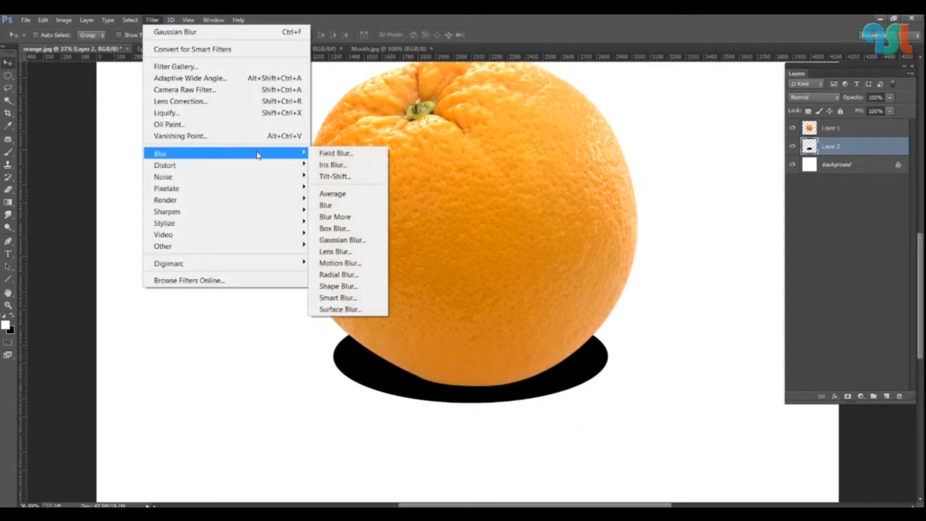
click(338, 235)
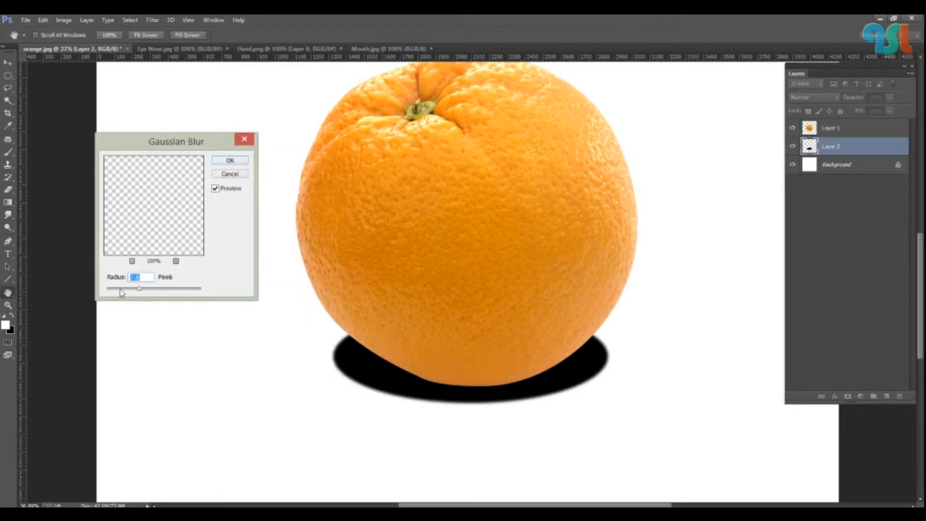
drag(146, 289, 175, 294)
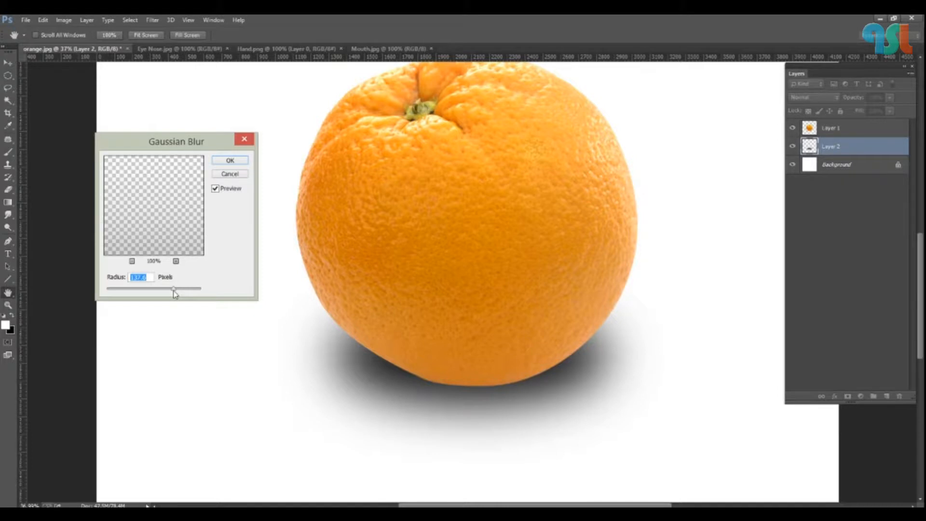
key(Return)
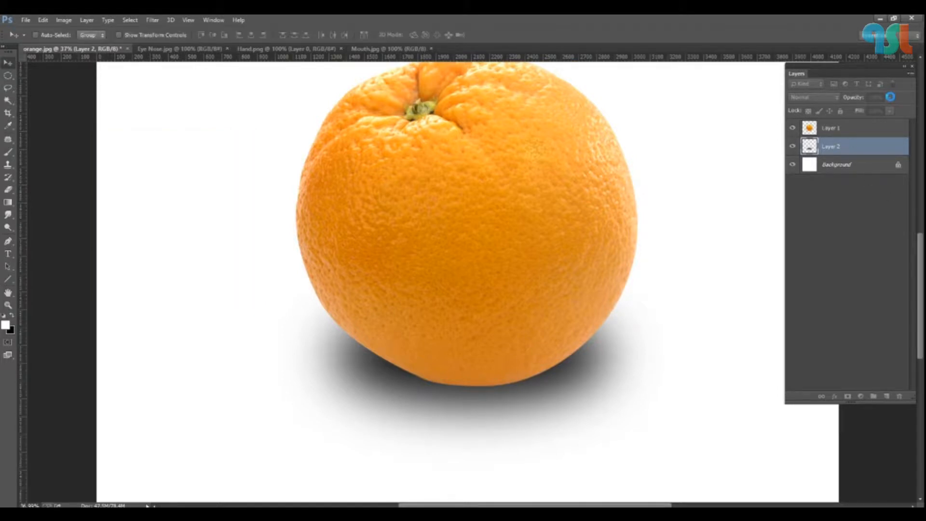
Step: Set the shadow layer's opacity to 60%
click(890, 97)
drag(890, 110, 883, 114)
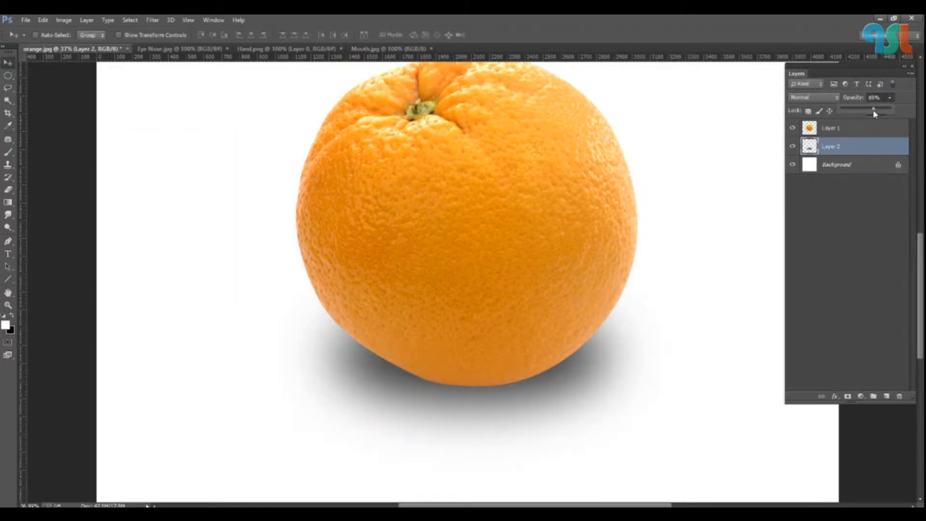
drag(872, 111, 870, 111)
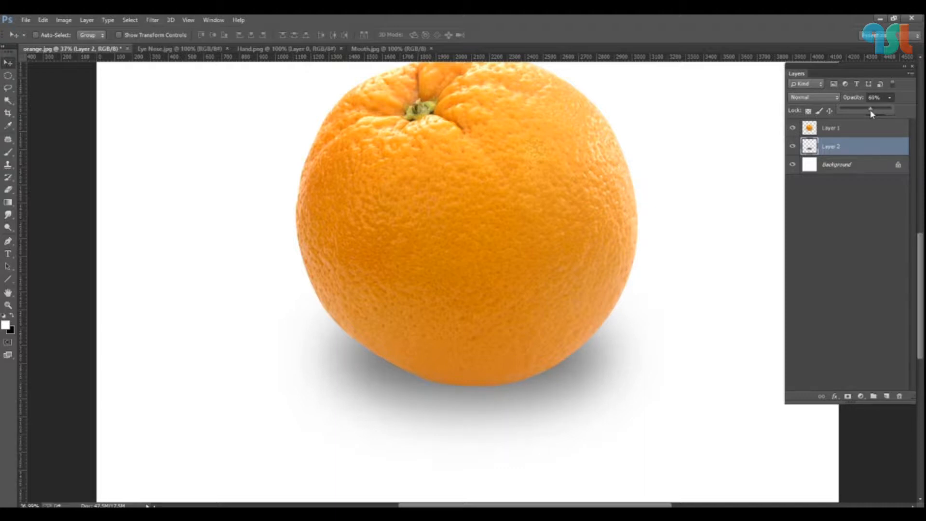
scroll(483, 268, down, 3)
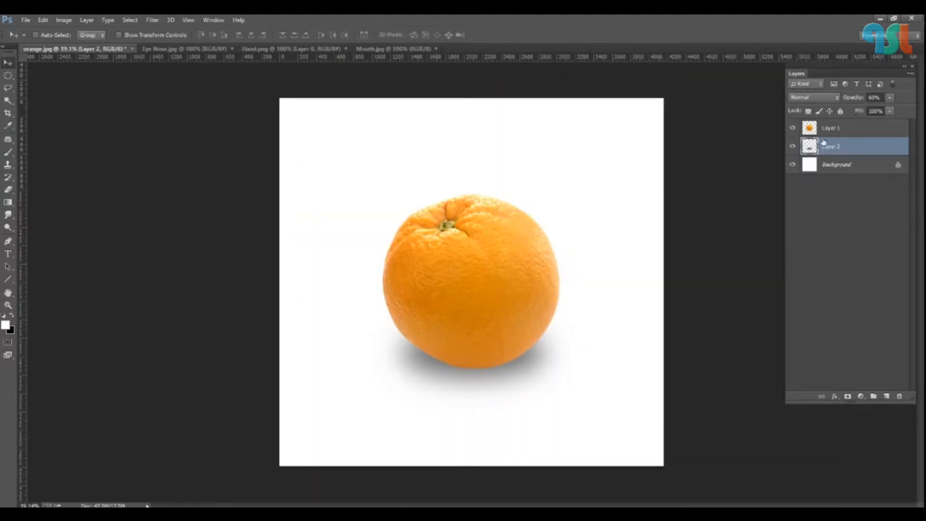
Step: Select the orange and shadow layers together and move them slightly upward with Free Transform
shift+click(833, 129)
key(ctrl+t)
drag(526, 262, 517, 252)
key(Return)
scroll(523, 263, down, 2)
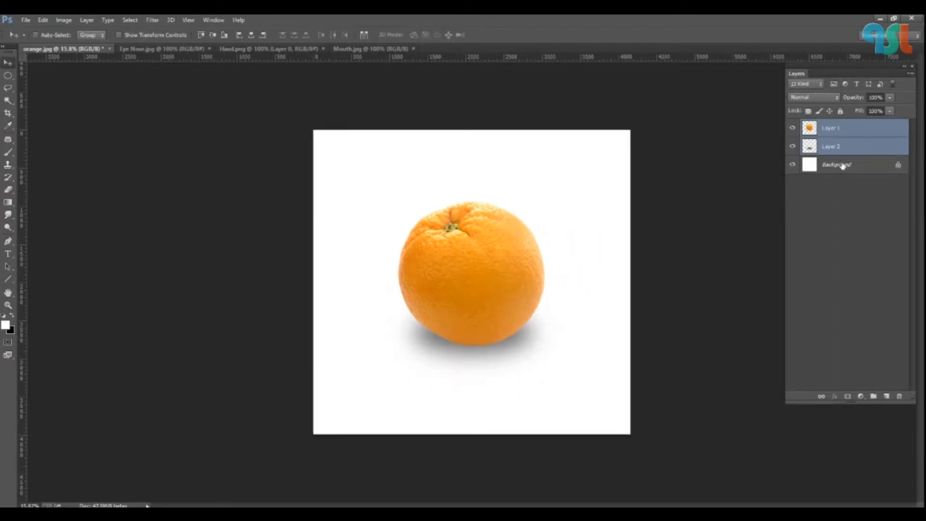
Step: Enlarge the canvas relatively by 1000 pixels in width and height, using the white foreground color for the extension
click(842, 166)
key(ctrl+alt+c)
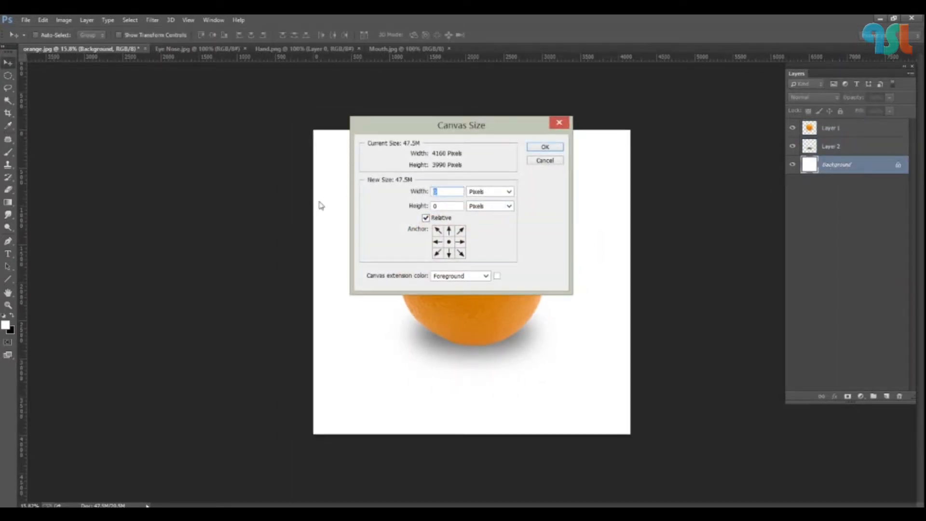
text(1000)
key(Tab)
key(Tab)
text(10)
key(Return)
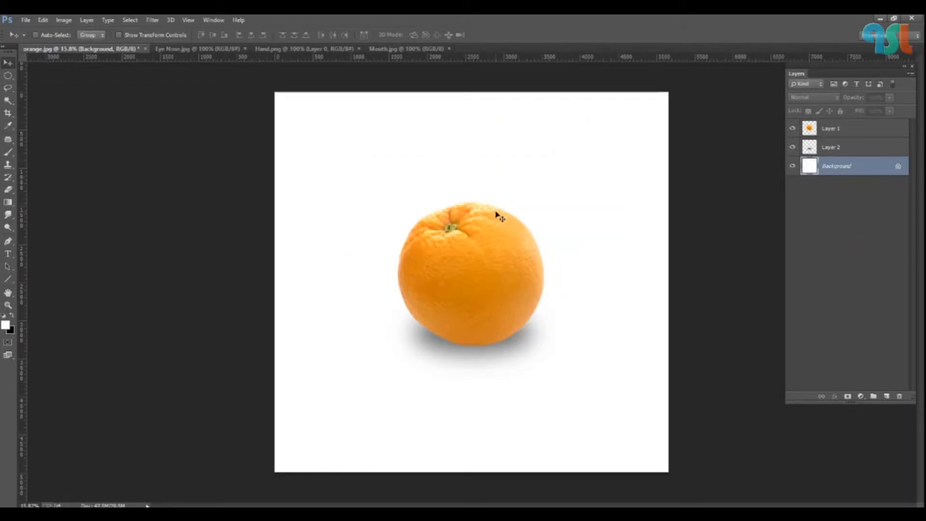
Step: Merge the orange and shadow layers into one and move the result down to the lower part of the canvas
scroll(498, 218, down, 5)
scroll(493, 301, up, 6)
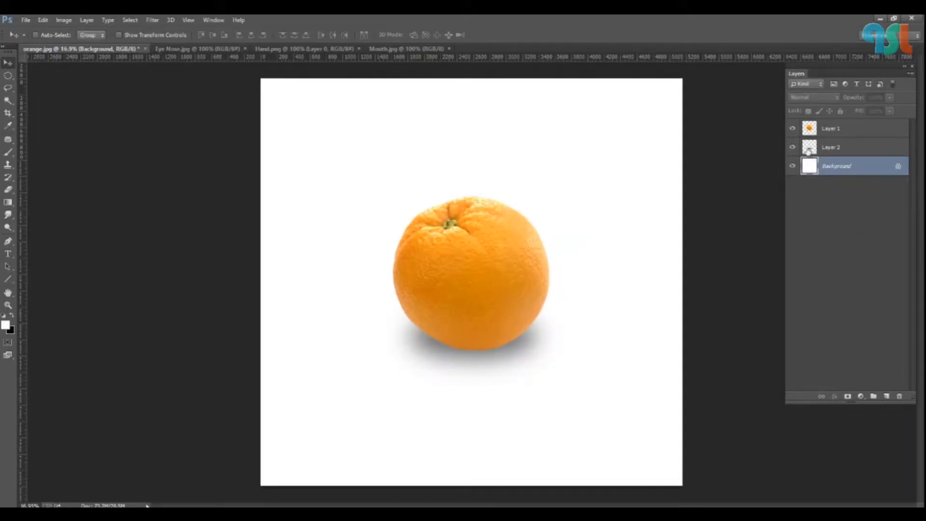
click(809, 151)
shift+click(855, 129)
key(ctrl+e)
drag(493, 252, 472, 331)
scroll(471, 331, down, 2)
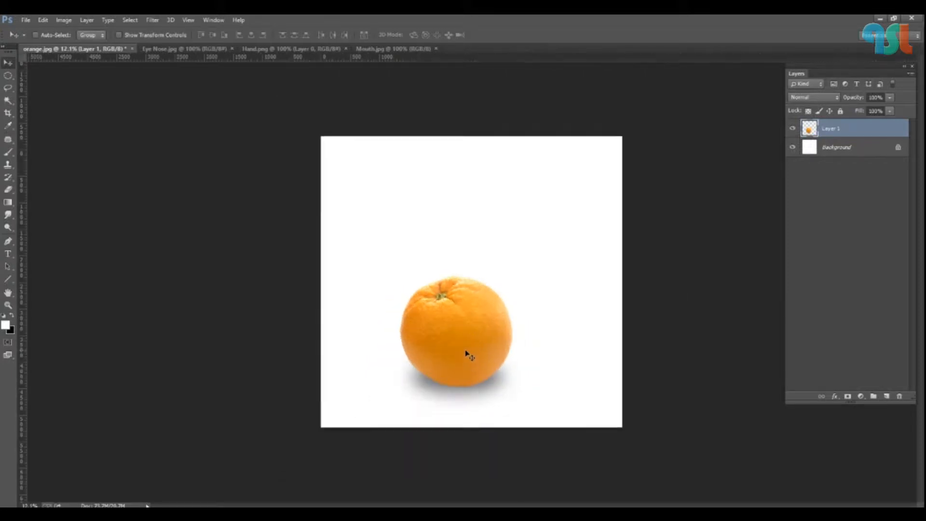
Step: Switch to Eye Nose.jpg and trace the outline of the eye with a closed Pen tool path
click(193, 48)
scroll(496, 304, up, 5)
key(p)
click(456, 196)
click(489, 161)
click(509, 165)
click(531, 170)
click(543, 178)
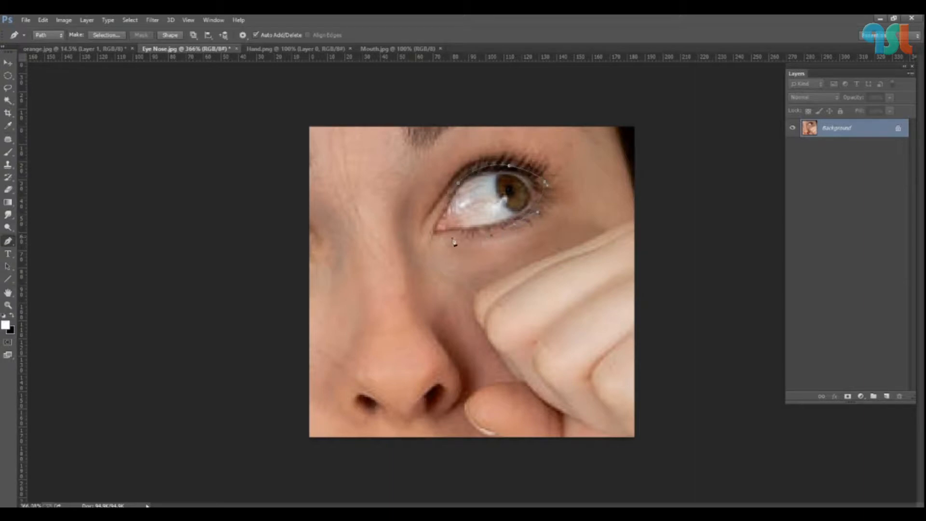
Step: Convert the eye path to a selection and feather it by 7 pixels
key(ctrl+Return)
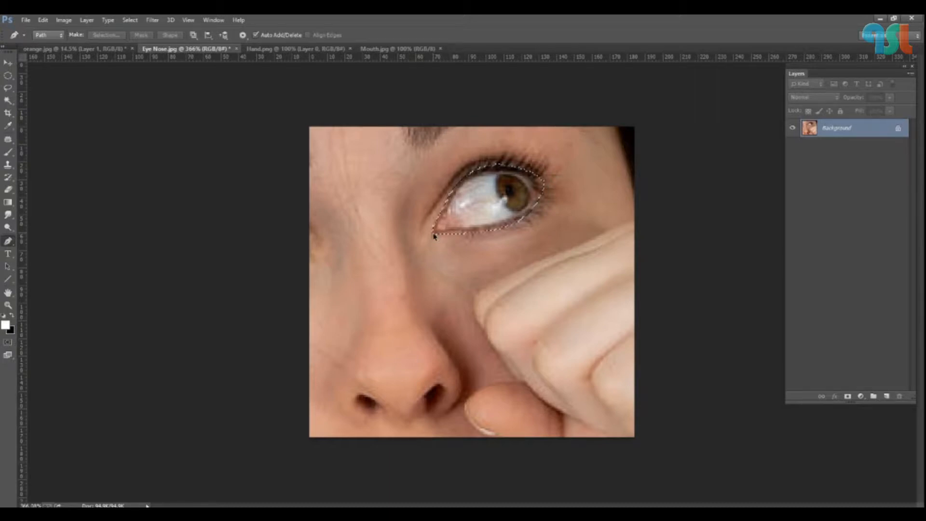
key(shift+F6)
text(7)
key(Return)
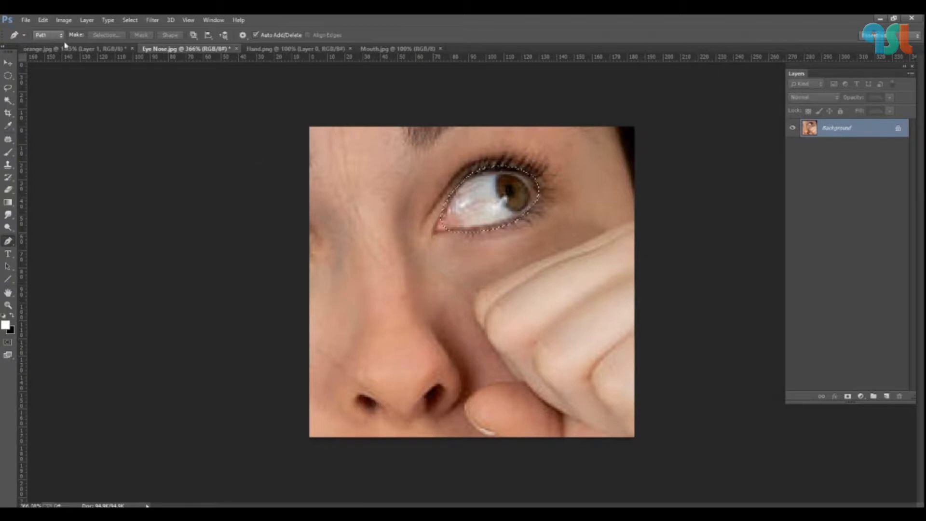
Step: Paste the selected eye into orange.jpg as a new layer and move it onto the orange's upper right area
click(107, 49)
key(ctrl+v)
scroll(472, 315, up, 1)
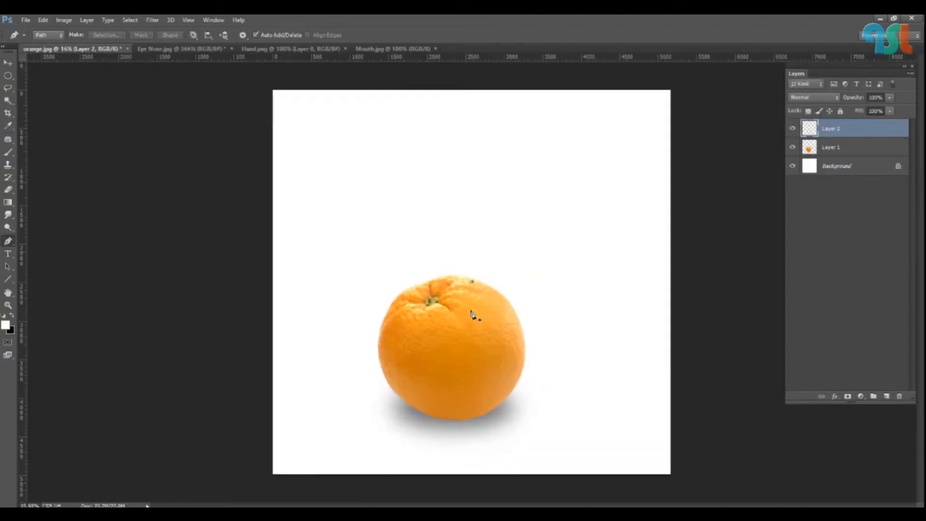
scroll(473, 314, up, 2)
key(v)
drag(474, 269, 482, 338)
Step: Enlarge the pasted eye with Free Transform so it suits the size of the orange
key(ctrl+t)
key(Return)
scroll(479, 369, up, 2)
scroll(484, 333, down, 2)
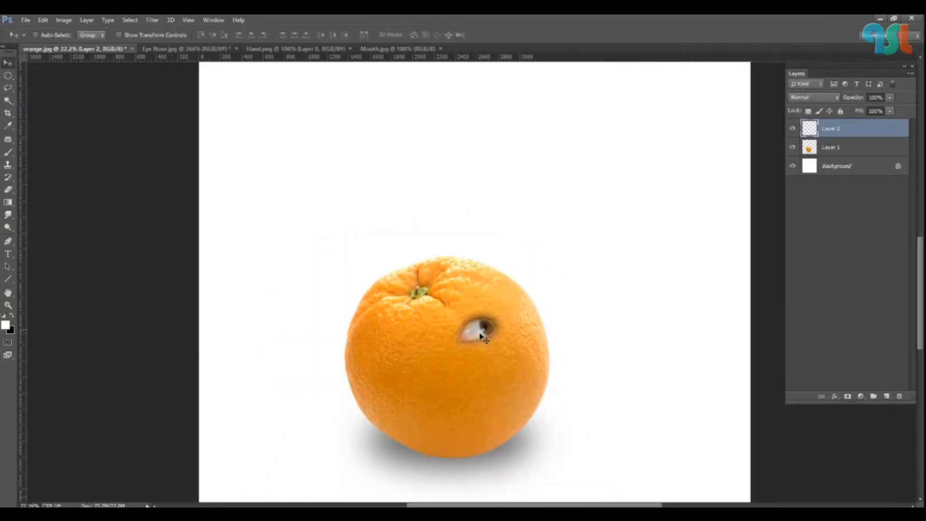
Step: Scale the eye to about 119%, rotate it about -1.93°, and adjust its position on the orange with Free Transform
key(ctrl+t)
drag(450, 361, 444, 364)
drag(557, 331, 555, 323)
drag(499, 334, 493, 335)
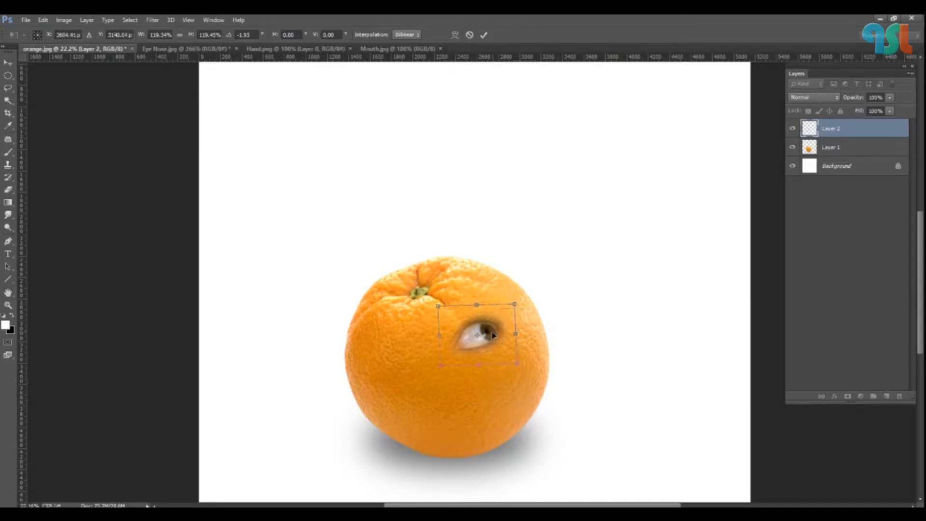
key(Return)
Step: Set the eye layer's blending mode to Luminosity
click(812, 99)
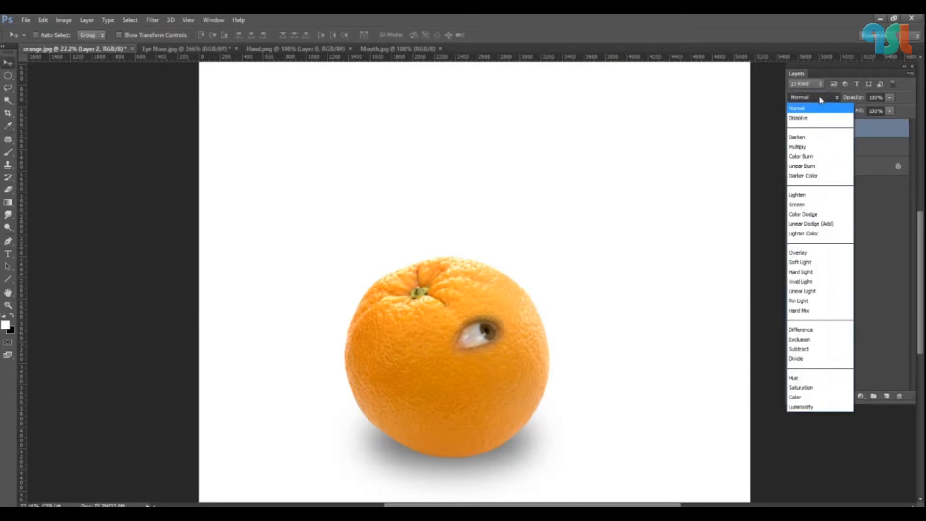
click(826, 411)
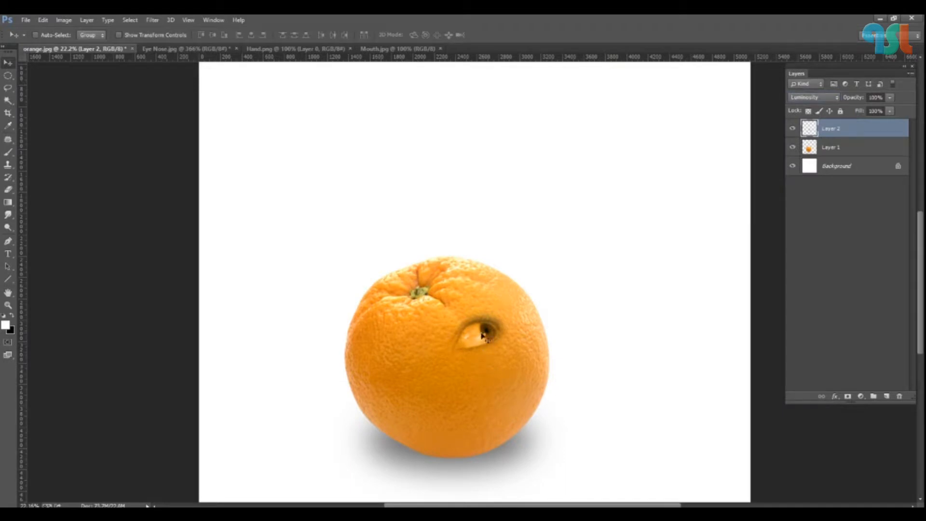
Step: Duplicate the eye layer and place the copy lower on the orange's left side as the second eye
scroll(483, 334, up, 3)
right_click(485, 333)
click(492, 337)
drag(488, 333, 387, 380)
scroll(486, 353, down, 3)
scroll(472, 398, up, 4)
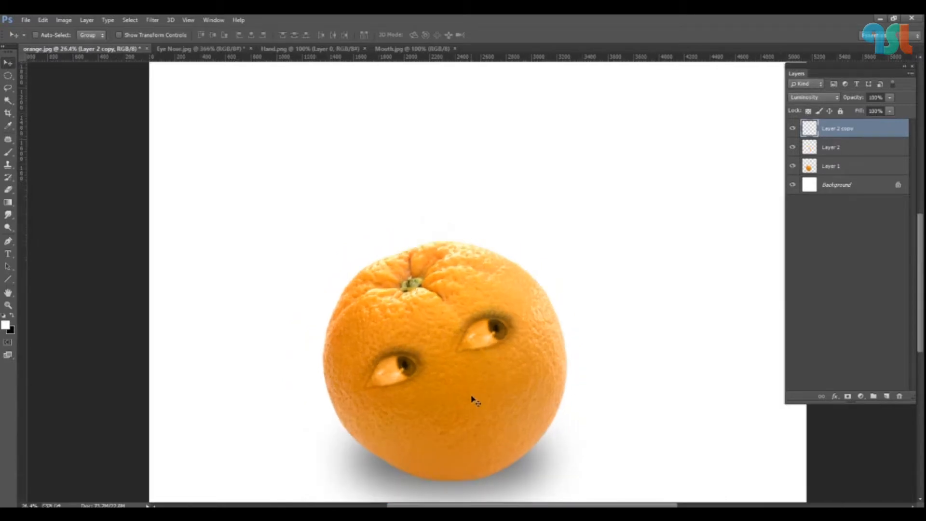
Step: Outline the nose in Eye Nose.jpg with the Pen tool and convert the path to a selection feathered by 10 pixels
click(191, 48)
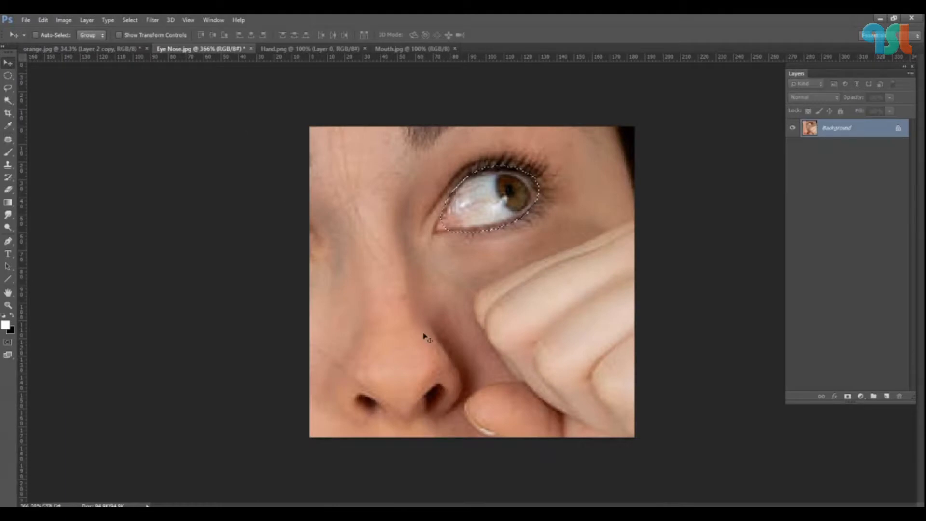
key(p)
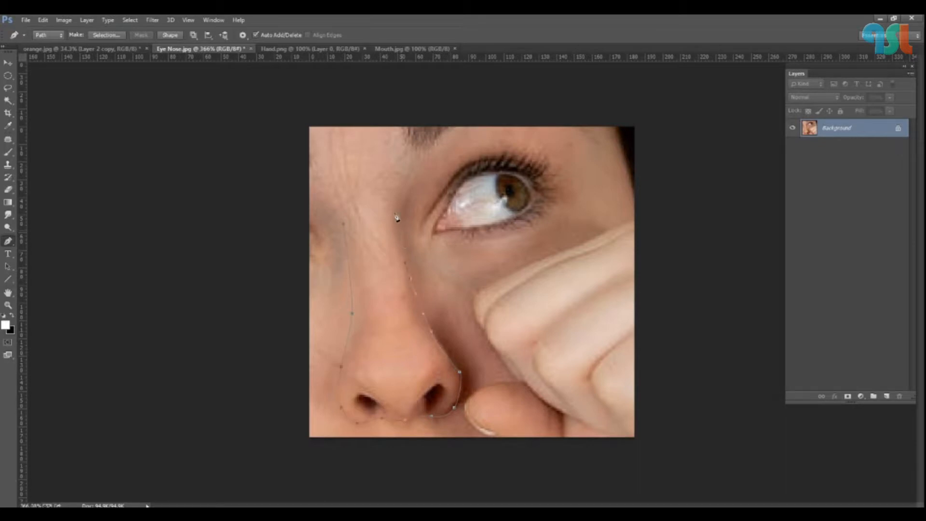
key(ctrl+Return)
key(shift+F6)
text(10)
key(Return)
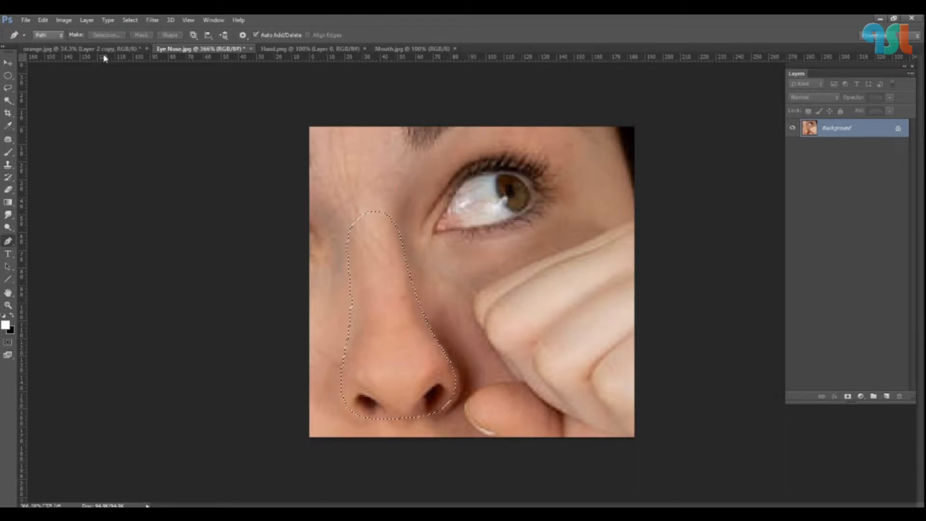
Step: Copy the selected nose into orange.jpg, scale it to about 463%, rotate it about -13.15°, and place it below the eyes
click(104, 49)
key(ctrl+v)
key(v)
scroll(469, 285, up, 2)
drag(469, 285, 507, 328)
key(ctrl+t)
drag(573, 304, 569, 272)
drag(459, 278, 455, 256)
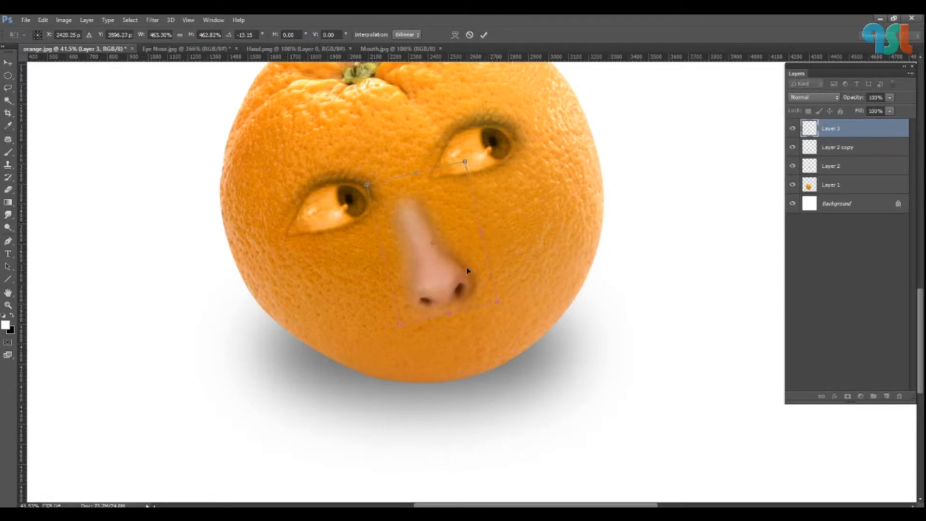
key(Return)
Step: Shift both eye layers together slightly up and left, and move the nose up between them
right_click(319, 192)
click(347, 197)
right_click(473, 157)
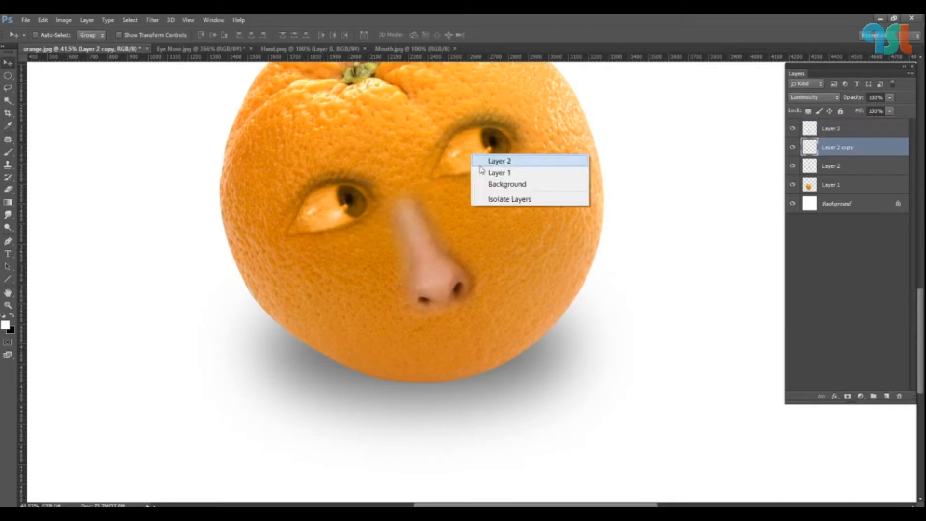
shift+click(480, 164)
drag(463, 164, 455, 153)
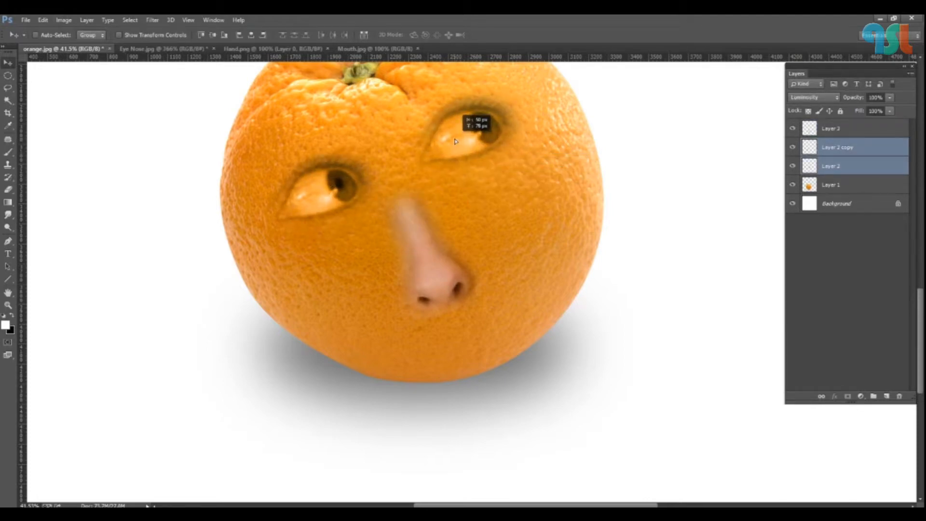
right_click(431, 264)
click(439, 272)
drag(439, 277, 430, 248)
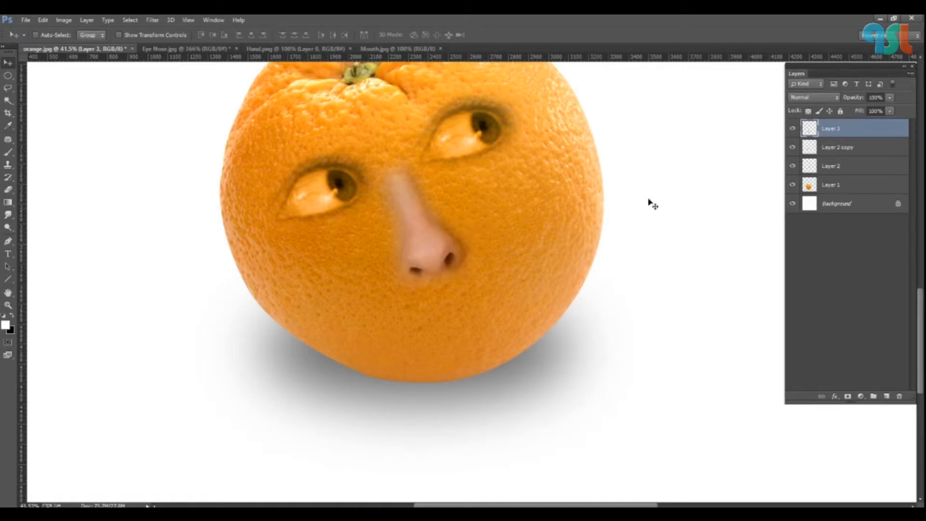
Step: Set the nose layer's blending mode to Luminosity
click(814, 98)
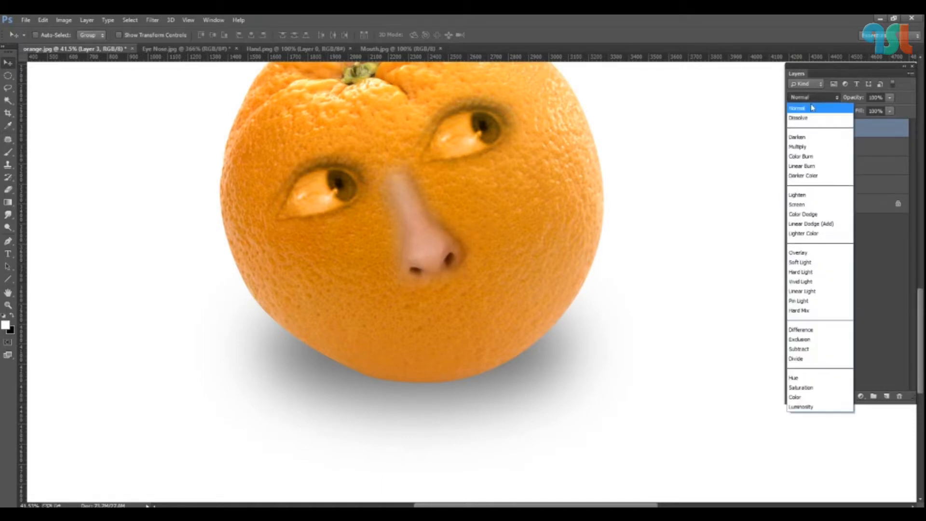
click(828, 409)
right_click(439, 258)
key(Escape)
scroll(436, 248, down, 3)
scroll(439, 250, up, 2)
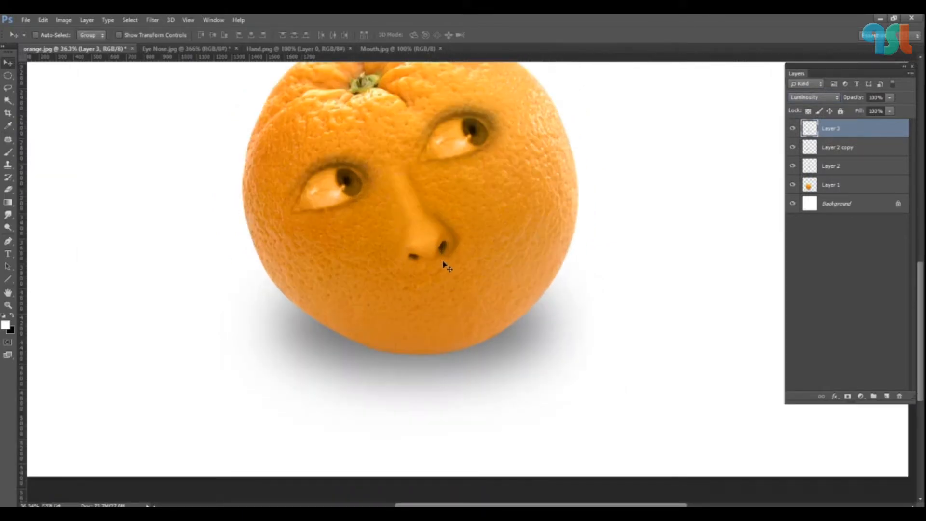
Step: Close the Eye Nose.jpg document
click(207, 51)
click(235, 49)
click(457, 206)
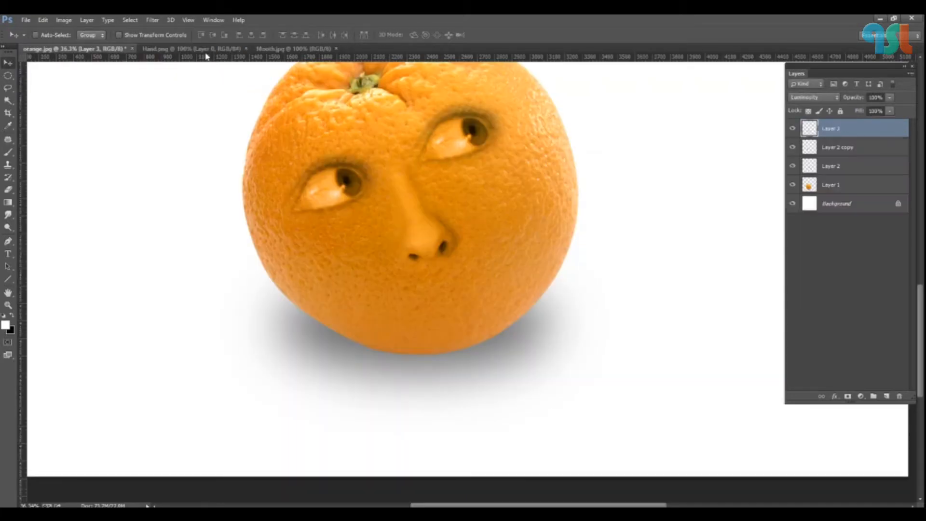
Step: Outline the open mouth in Mouth.jpg with the Pen tool and convert the path to a selection feathered by 10 pixels
click(206, 50)
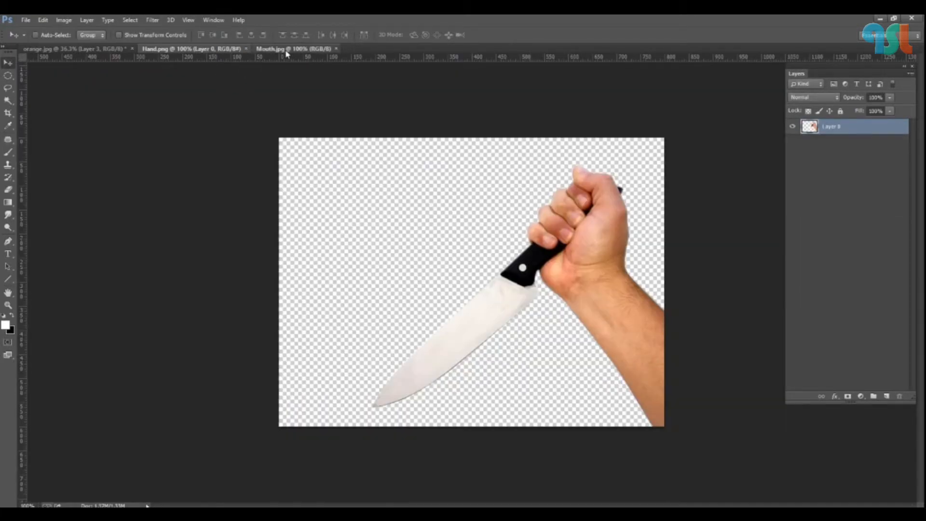
click(287, 52)
scroll(463, 272, up, 7)
key(p)
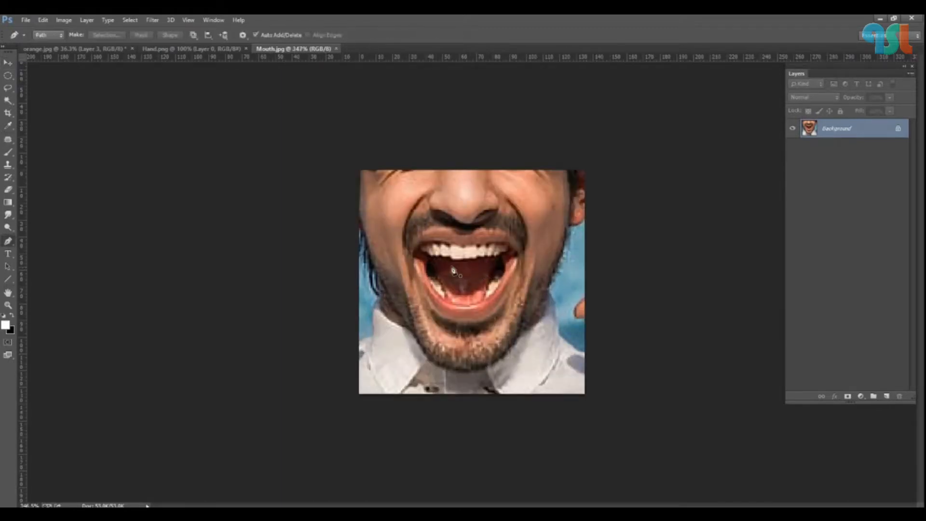
scroll(436, 258, up, 5)
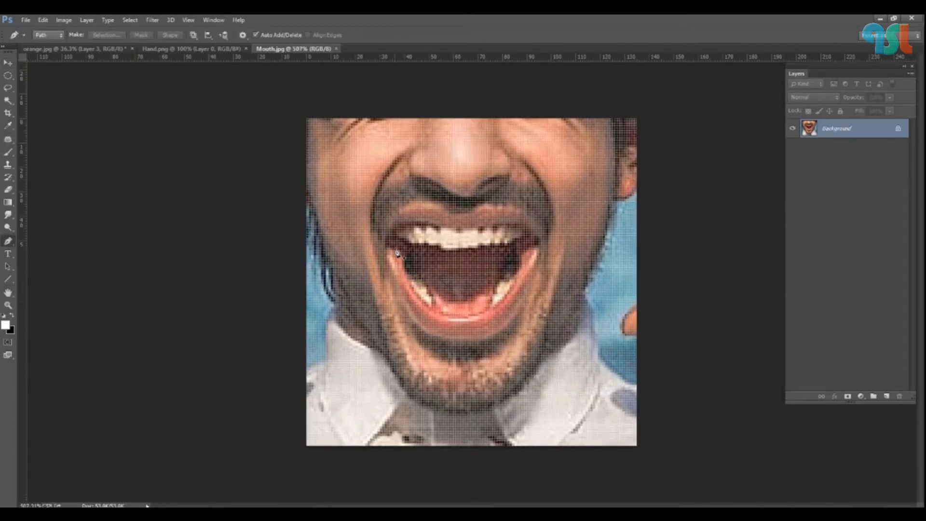
scroll(397, 253, down, 2)
click(427, 221)
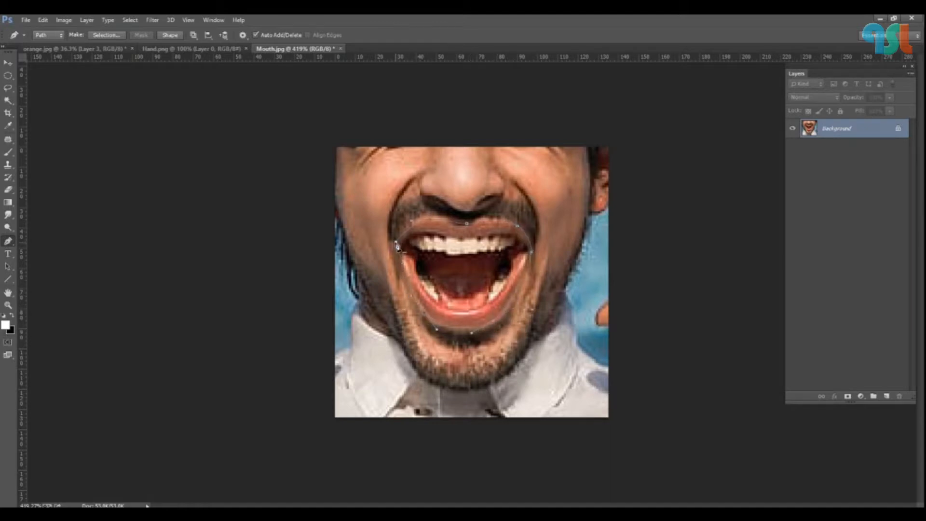
key(ctrl+Return)
key(shift+F6)
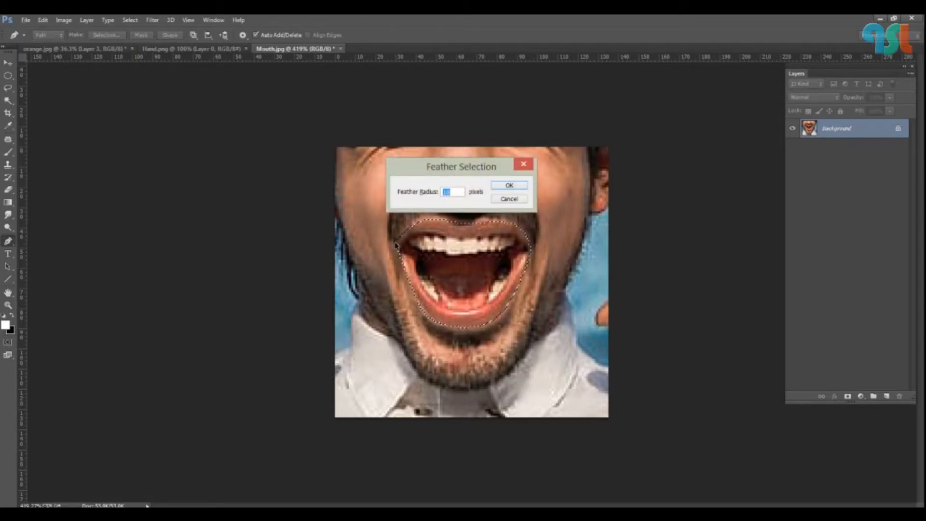
key(Return)
Step: Copy the selected mouth into orange.jpg, then enlarge, tilt and position it below the nose with Free Transform
key(ctrl+c)
click(73, 49)
key(ctrl+v)
key(ctrl+t)
drag(484, 274, 621, 192)
key(Return)
Step: Scale the nose layer down to about 86% with Free Transform to make room for the mouth
right_click(422, 245)
click(434, 236)
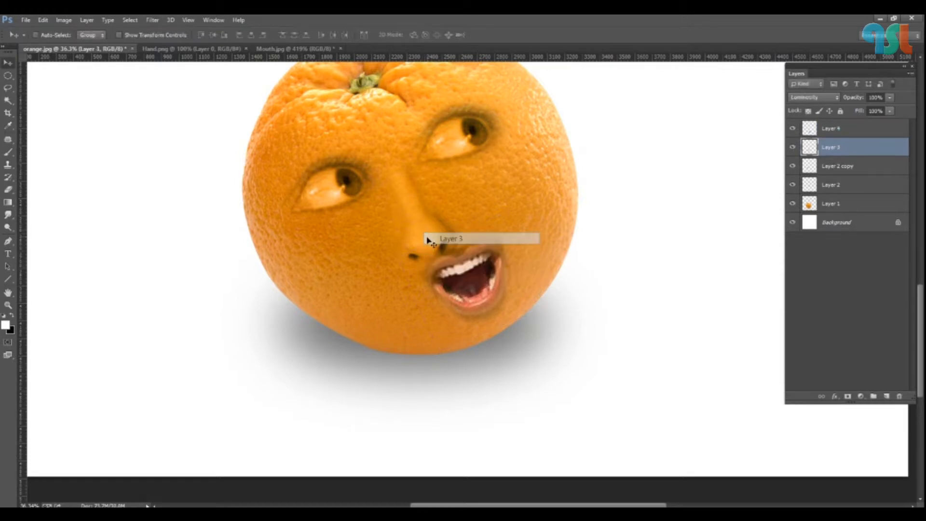
key(ctrl+t)
drag(475, 278, 459, 259)
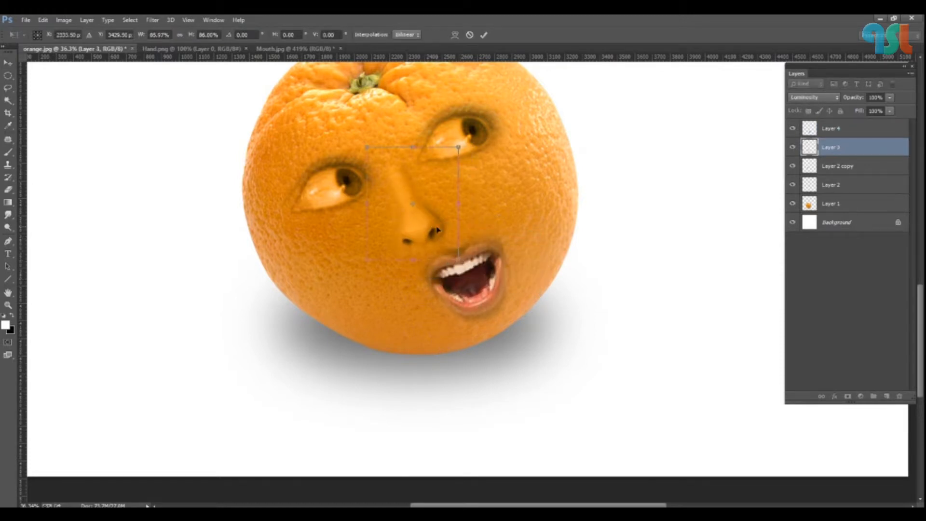
key(Return)
Step: Enlarge and rotate the mouth layer with Free Transform and place it directly beneath the nose
right_click(471, 261)
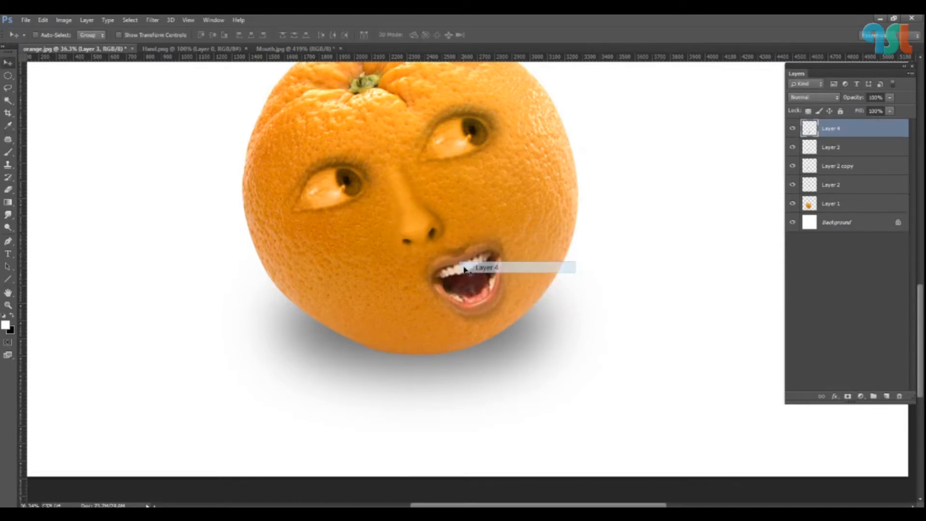
click(483, 265)
key(ctrl+t)
drag(526, 224, 539, 207)
drag(494, 265, 466, 274)
drag(583, 274, 583, 266)
drag(517, 355, 521, 357)
drag(477, 283, 477, 285)
key(Return)
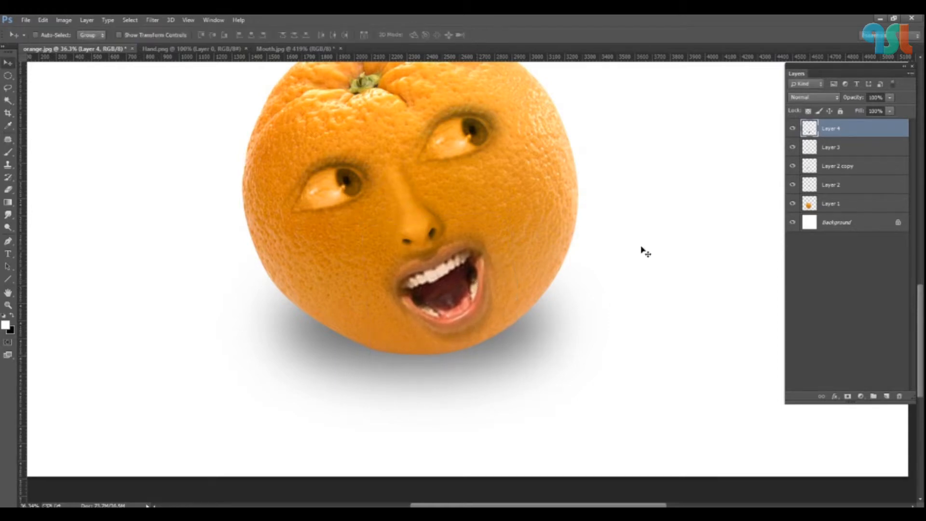
Step: Set the mouth layer's blending mode to Luminosity
click(815, 98)
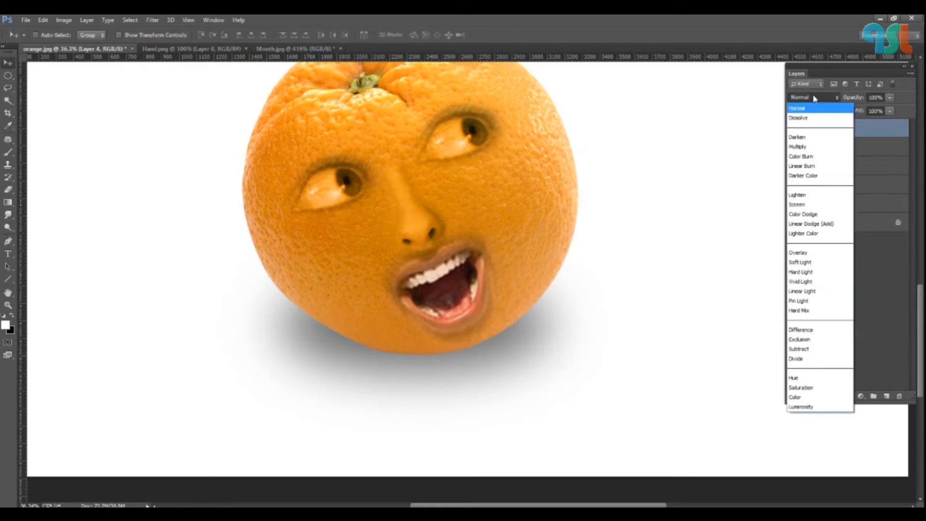
click(819, 401)
alt+scroll(436, 274, up, 2)
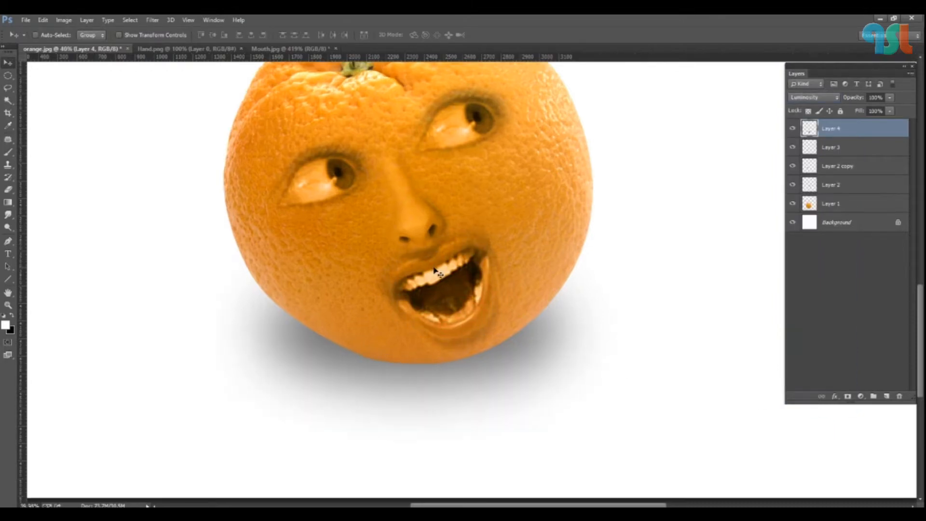
right_click(439, 263)
click(443, 264)
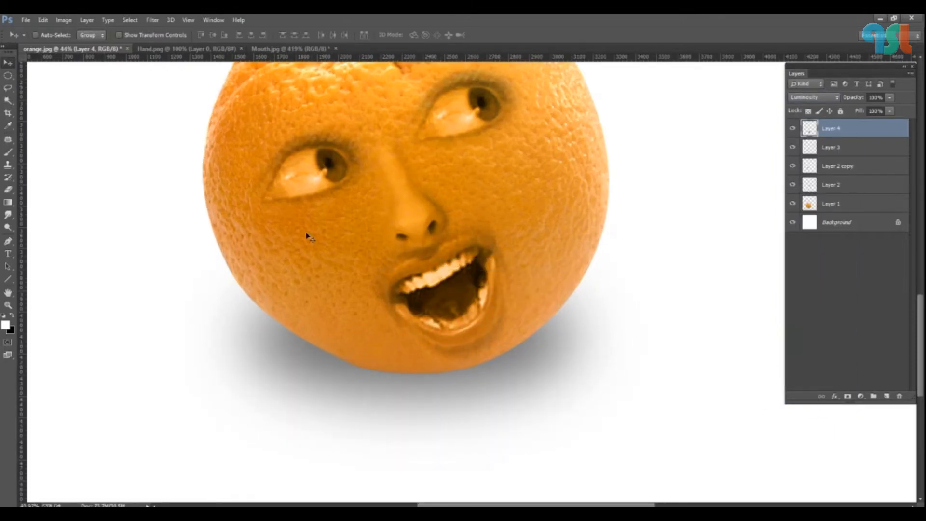
Step: Erase the dark leftover edges around the lips on the mouth layer with a size 200 Eraser
key(e)
alt+scroll(526, 283, up, 2)
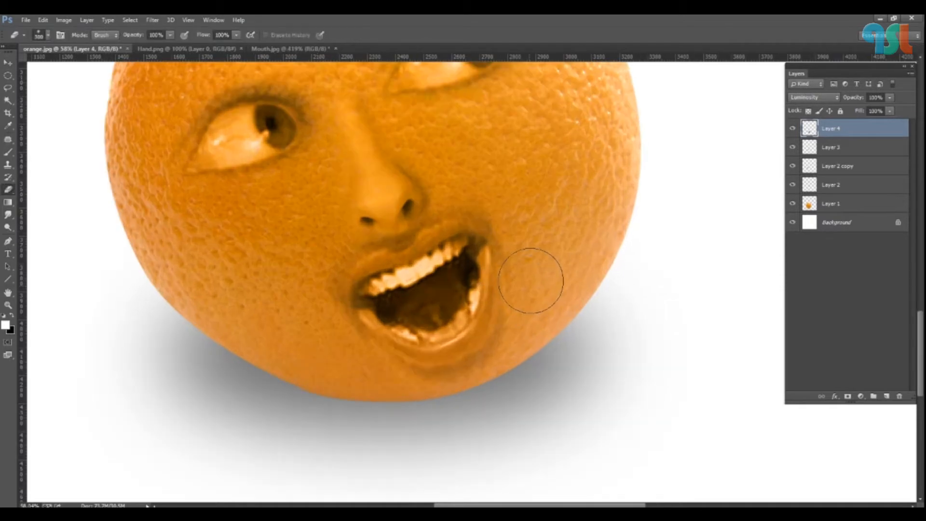
key(bracketleft)
key(bracketleft)
drag(476, 382, 449, 397)
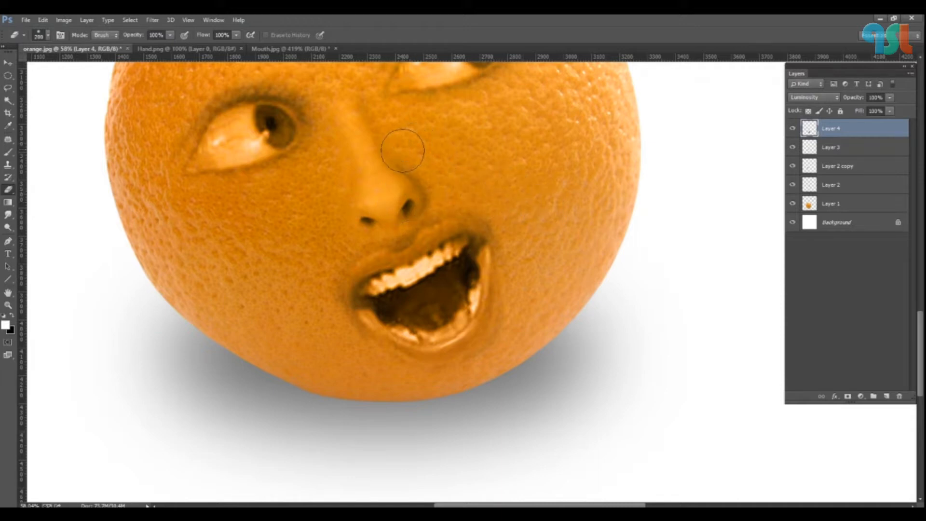
Step: Erase the visible edge beside the nose on its layer and enlarge the Eraser brush to 500
ctrl+right_click(372, 172)
click(392, 176)
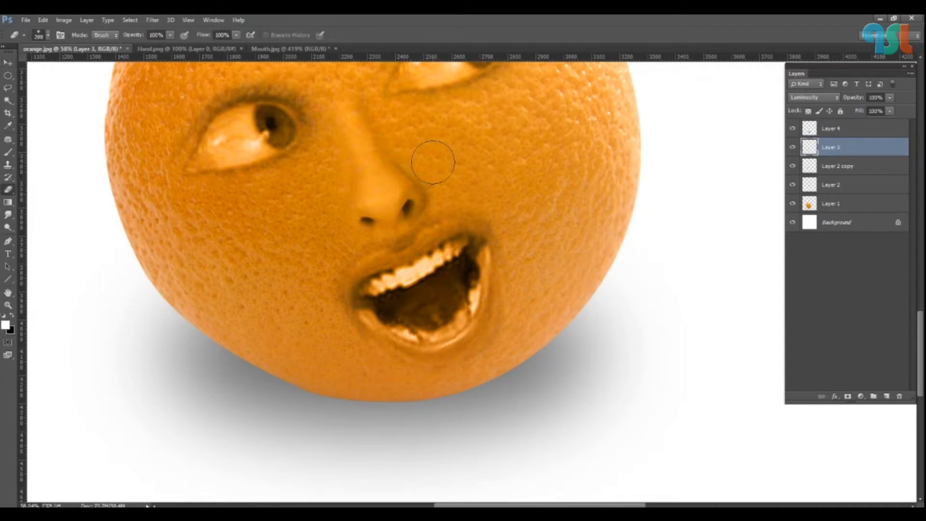
drag(405, 133, 424, 215)
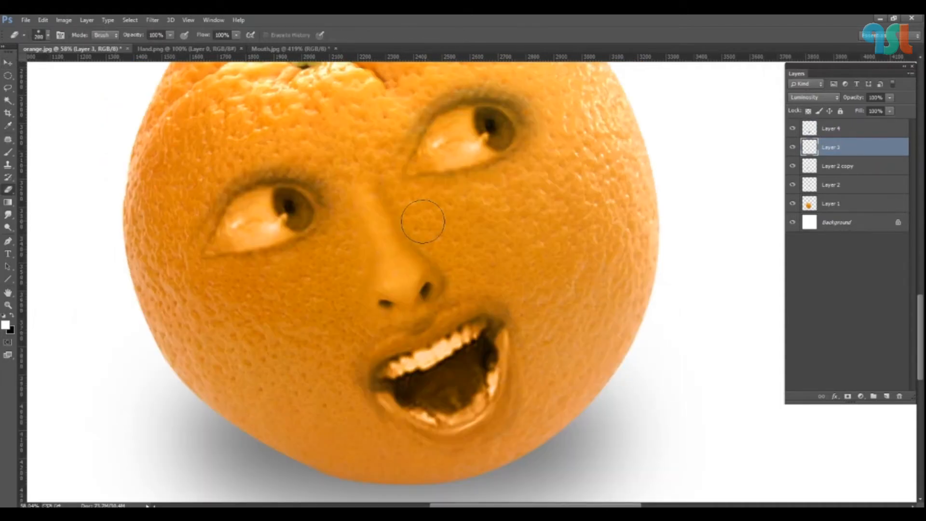
key(bracketright)
key(bracketright)
key(bracketright)
key(bracketright)
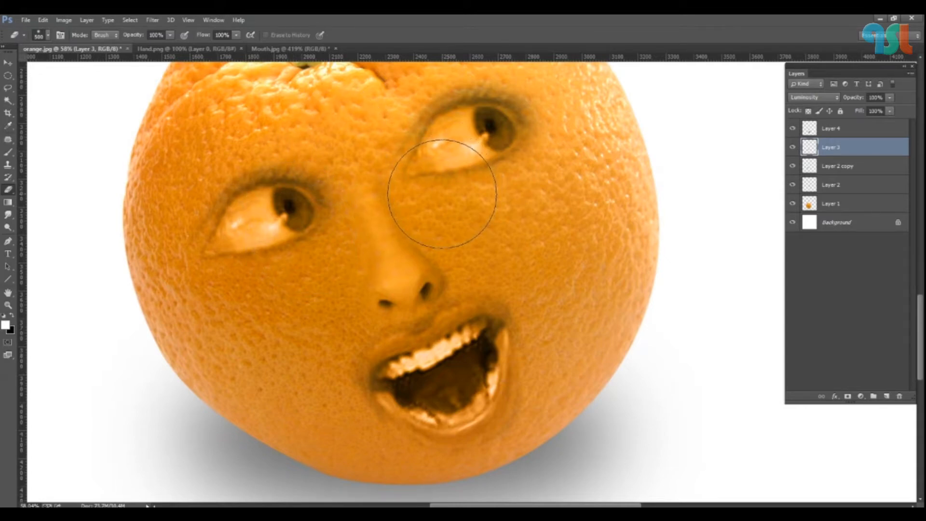
scroll(486, 182, down, 3)
key(v)
scroll(479, 185, down, 2)
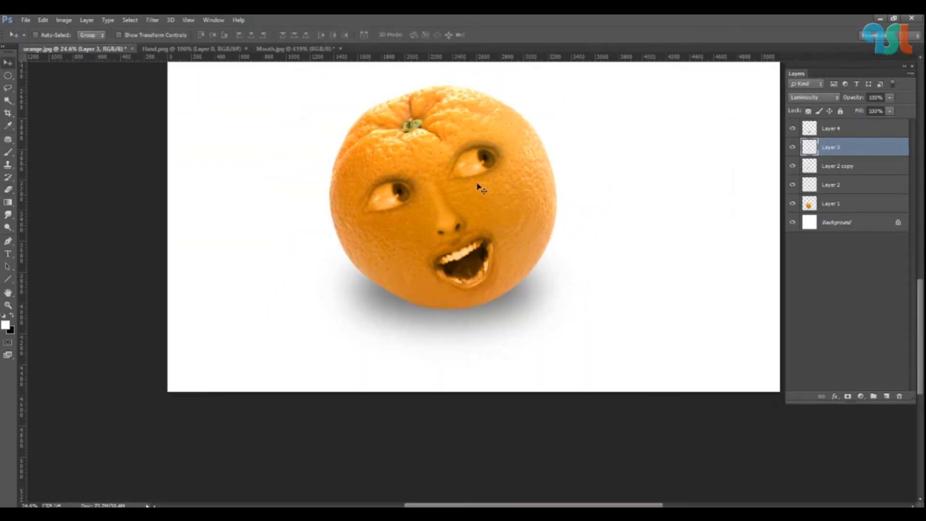
scroll(475, 233, up, 2)
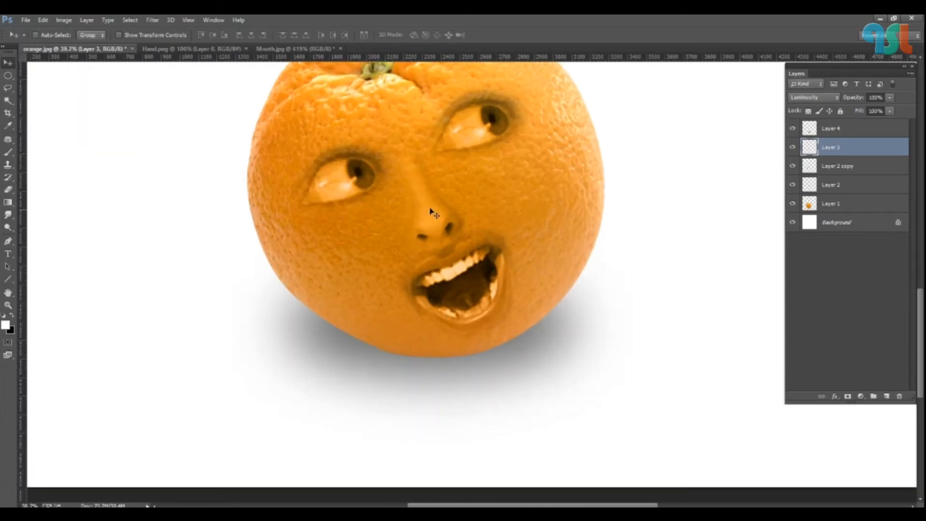
Step: Shrink the orange's left eye slightly with Free Transform and adjust its position
right_click(343, 174)
click(348, 178)
key(ctrl+t)
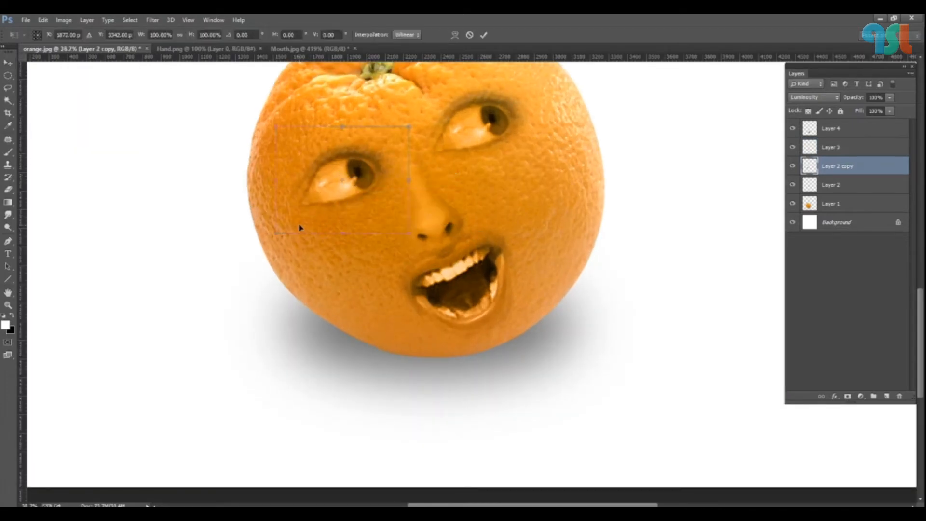
drag(275, 233, 292, 227)
drag(367, 169, 362, 169)
key(Return)
Step: Delete the orange's right eye layer and replace it with a duplicate of the resized left eye, nudged into position
right_click(486, 104)
click(487, 109)
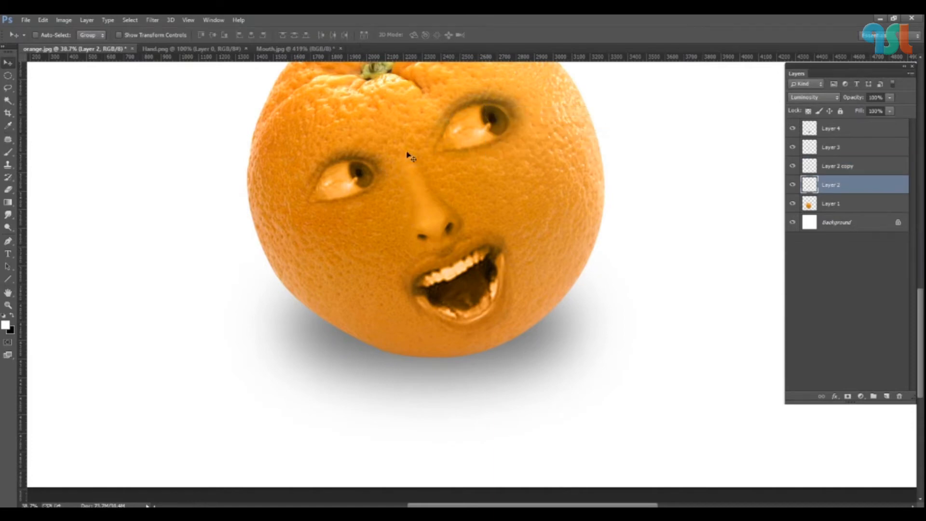
key(Delete)
right_click(346, 179)
click(348, 181)
drag(348, 182, 470, 136)
key(shift+Up)
key(shift+Up)
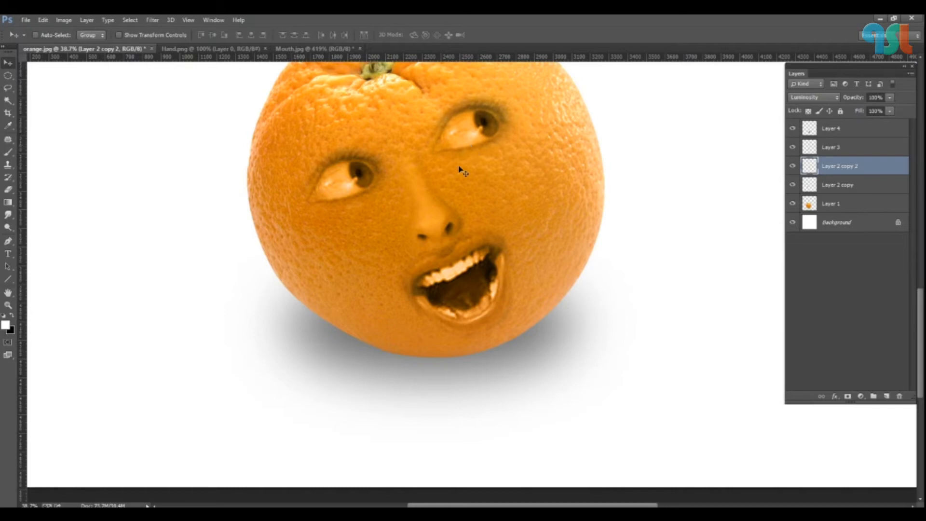
key(ctrl+0)
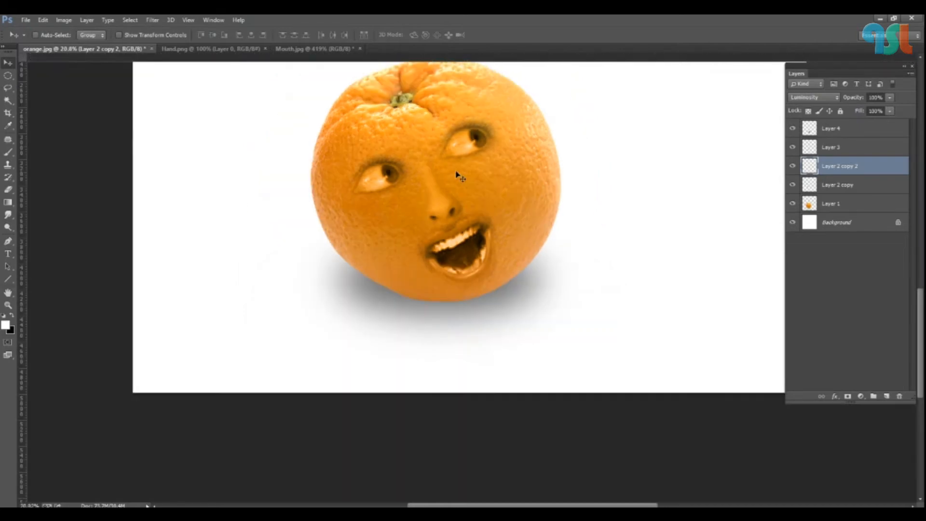
scroll(483, 416, up, 3)
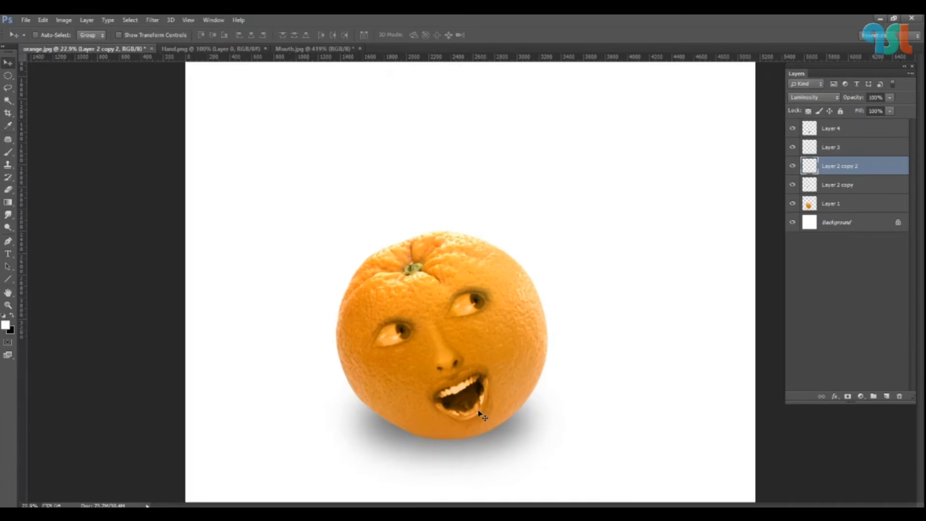
scroll(470, 393, down, 2)
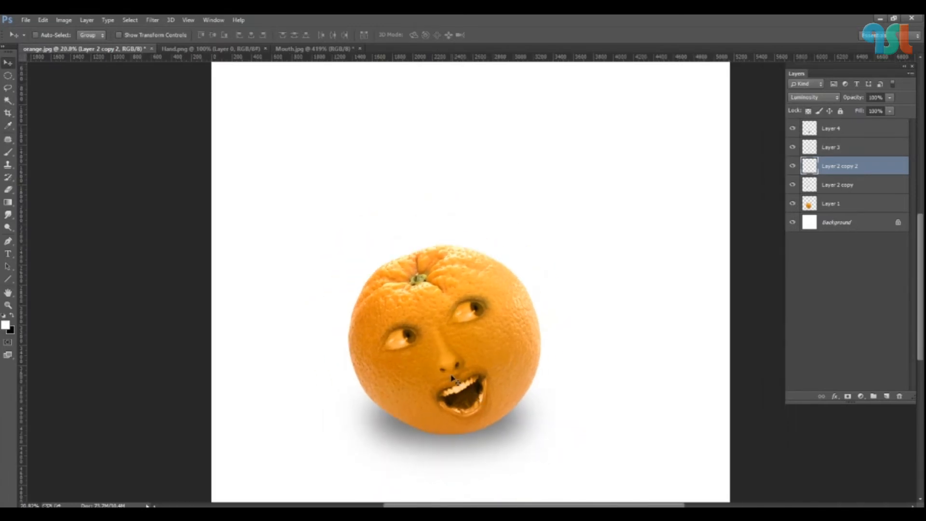
Step: Close the Mouth.jpg document without saving its changes
click(308, 48)
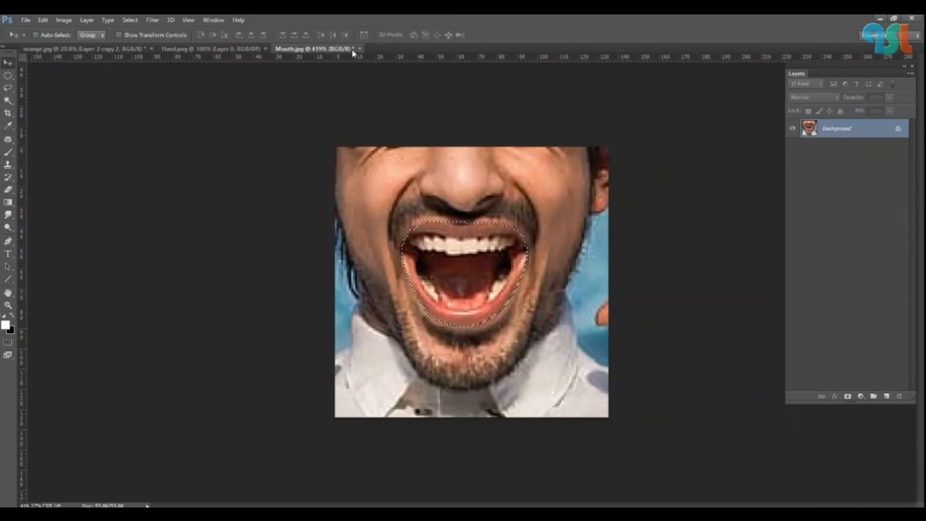
click(360, 48)
click(478, 205)
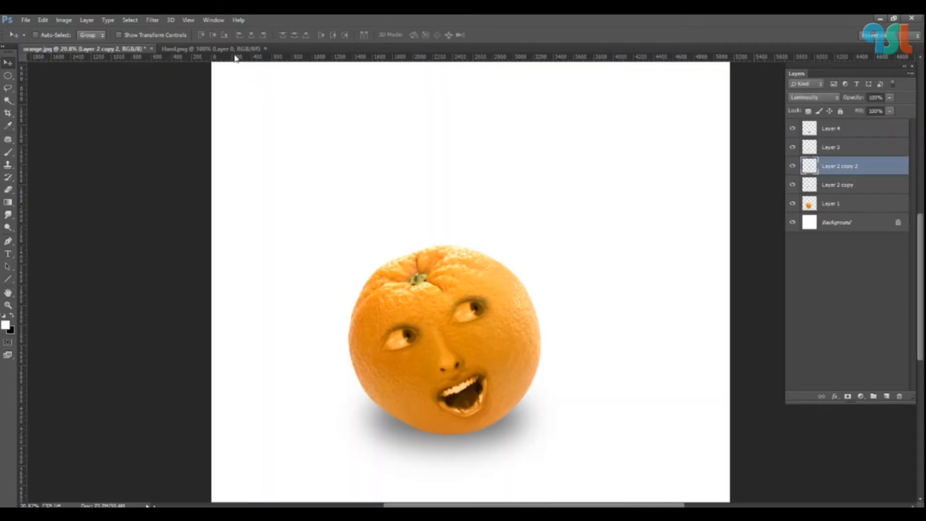
Step: Bring the hand holding a knife from Hand.png into orange.jpg as a new layer beside the orange
click(226, 49)
right_click(576, 257)
click(585, 265)
drag(581, 269, 528, 272)
scroll(527, 269, down, 3)
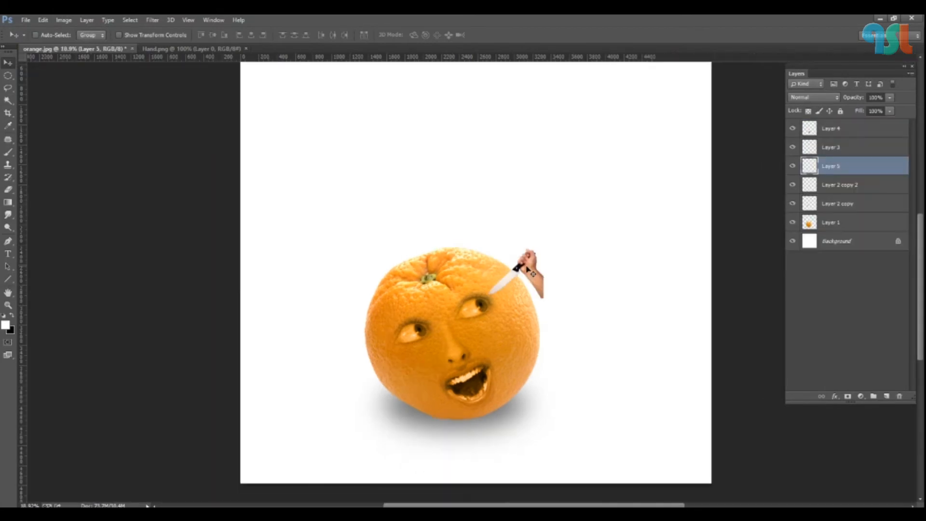
Step: Enlarge the hand-and-knife layer with Free Transform and position it so the blade tip meets the orange and the arm reaches the canvas edge
key(ctrl+t)
drag(520, 313, 682, 434)
drag(708, 379, 707, 348)
drag(625, 338, 584, 228)
drag(751, 219, 770, 251)
key(Return)
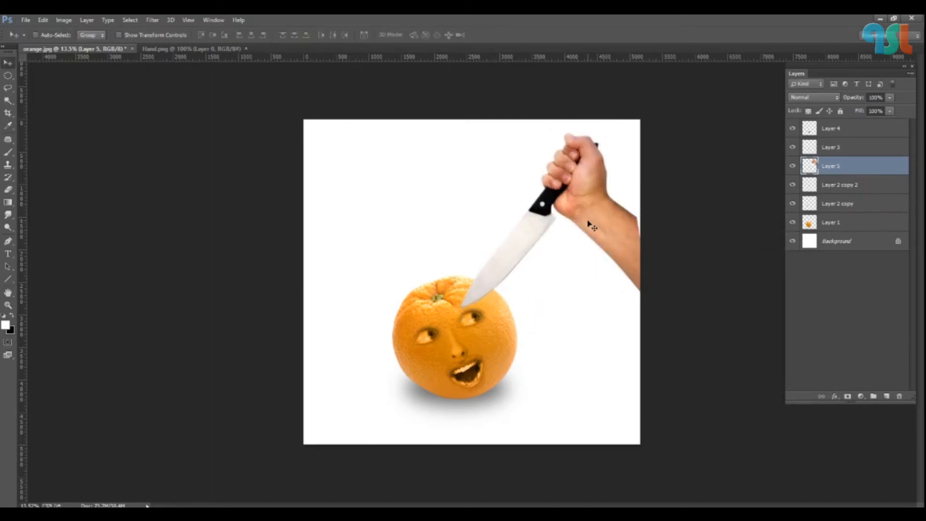
scroll(521, 265, up, 3)
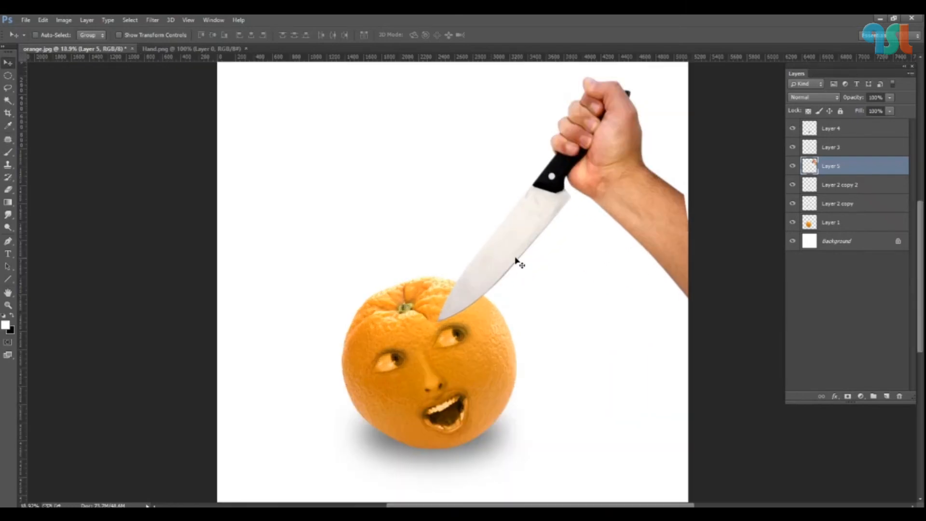
Step: Load the hand layer as a selection, apply Levels with white output at 239 and black output slightly raised, and deselect
right_click(510, 248)
click(516, 255)
ctrl+click(810, 167)
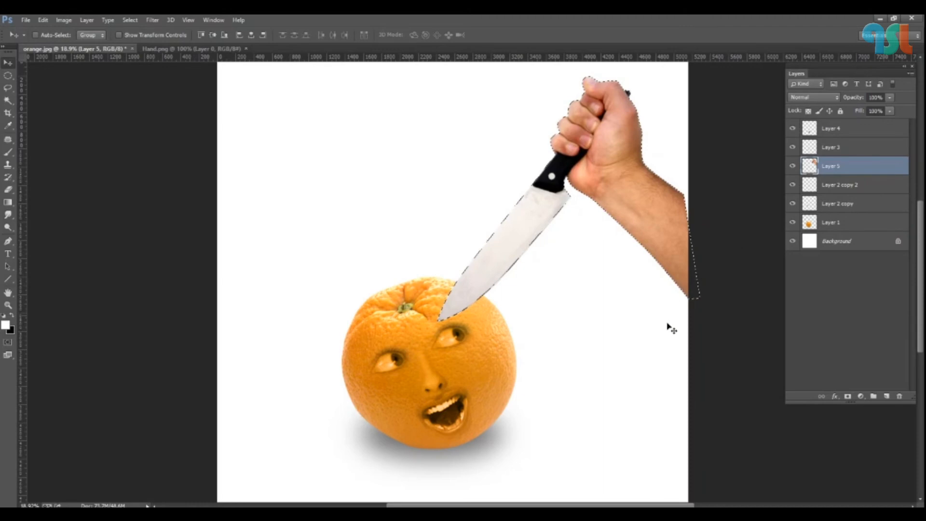
key(ctrl+l)
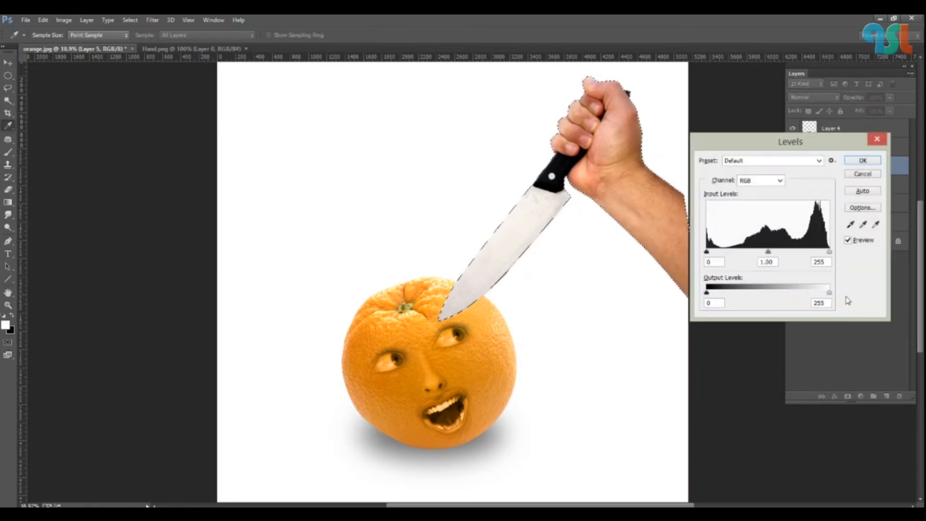
drag(829, 293, 820, 293)
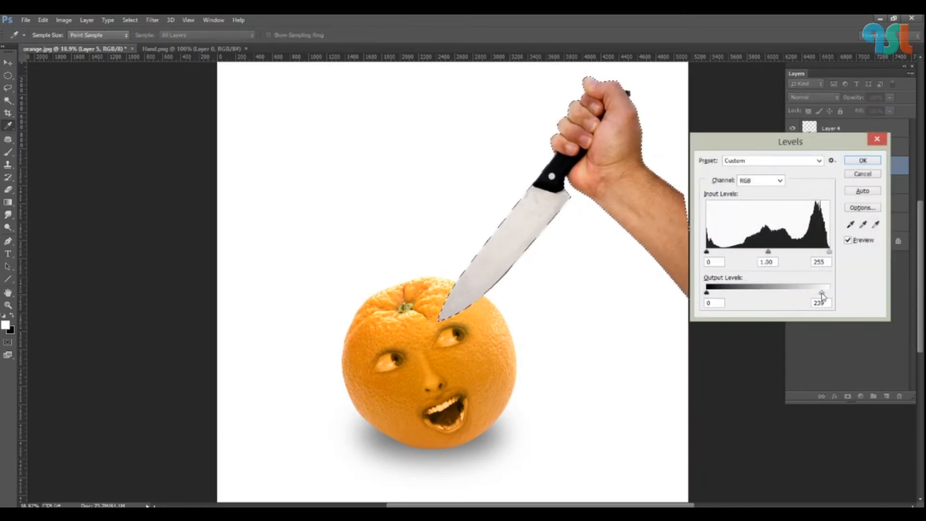
drag(822, 293, 822, 294)
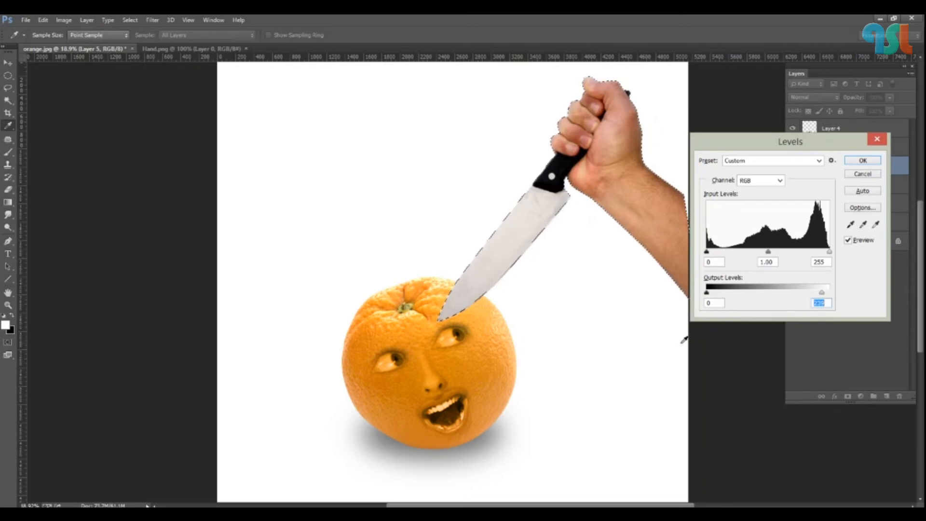
drag(711, 296, 724, 296)
key(Return)
key(ctrl+d)
scroll(474, 343, down, 1)
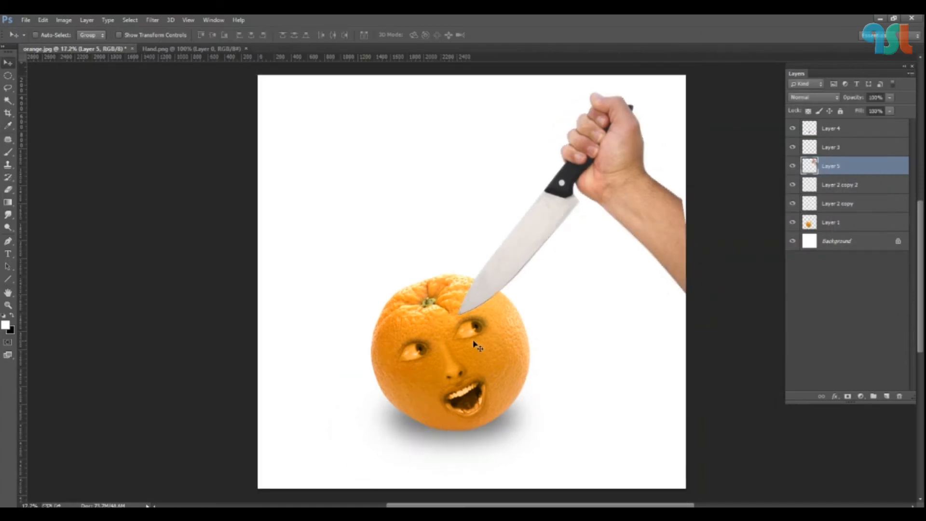
Step: Stretch the hand-and-knife layer slightly wider with Free Transform and shift it up a little above the orange
scroll(474, 343, down, 4)
scroll(488, 361, up, 10)
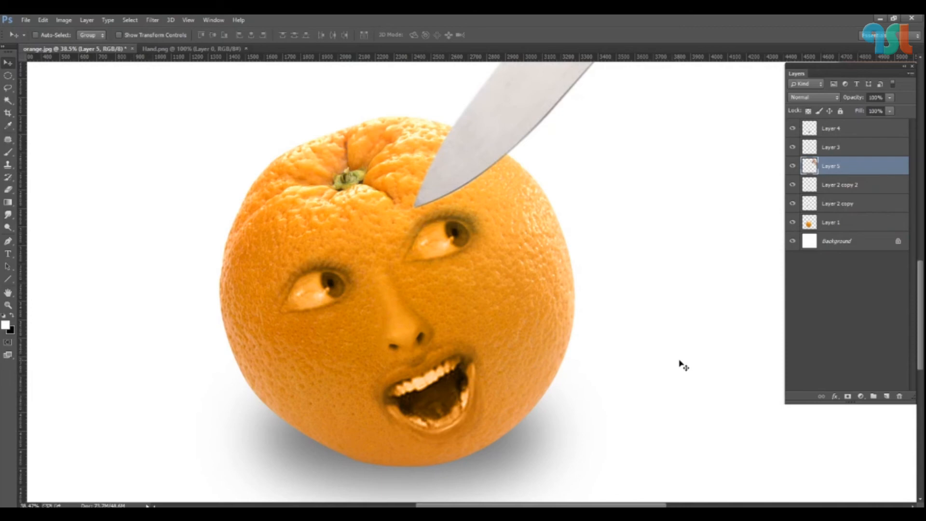
key(ctrl+0)
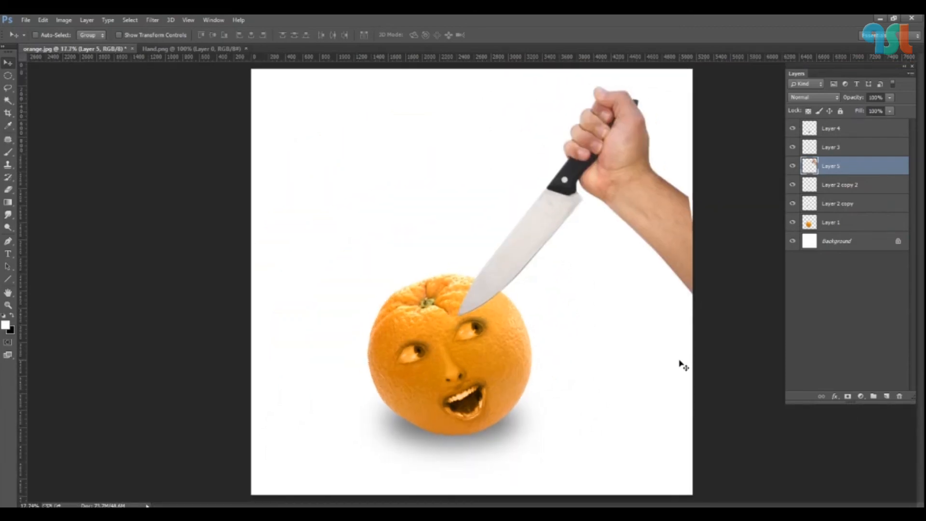
key(ctrl+t)
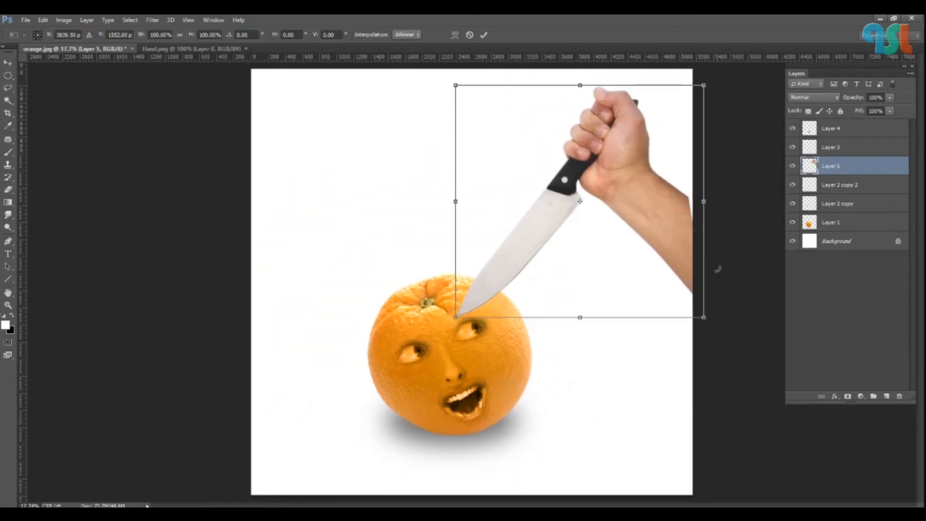
drag(705, 200, 712, 201)
drag(635, 205, 635, 196)
key(Return)
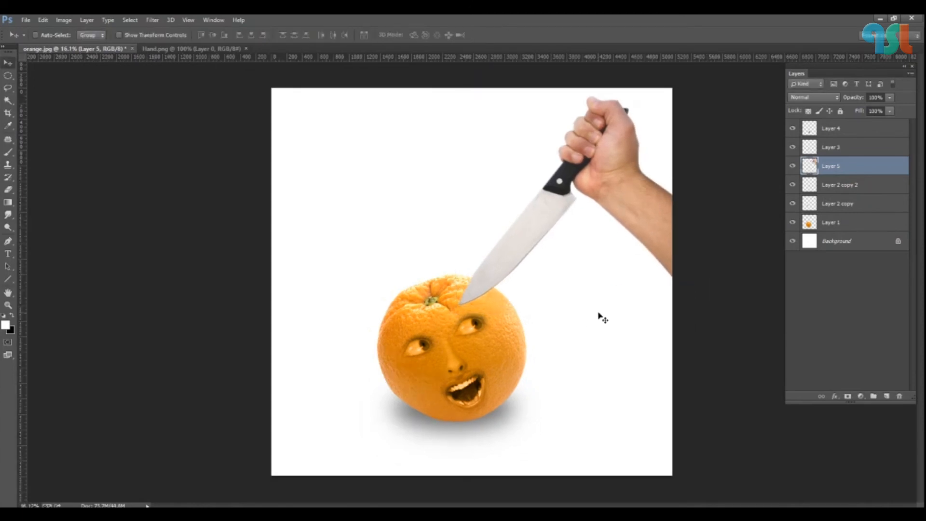